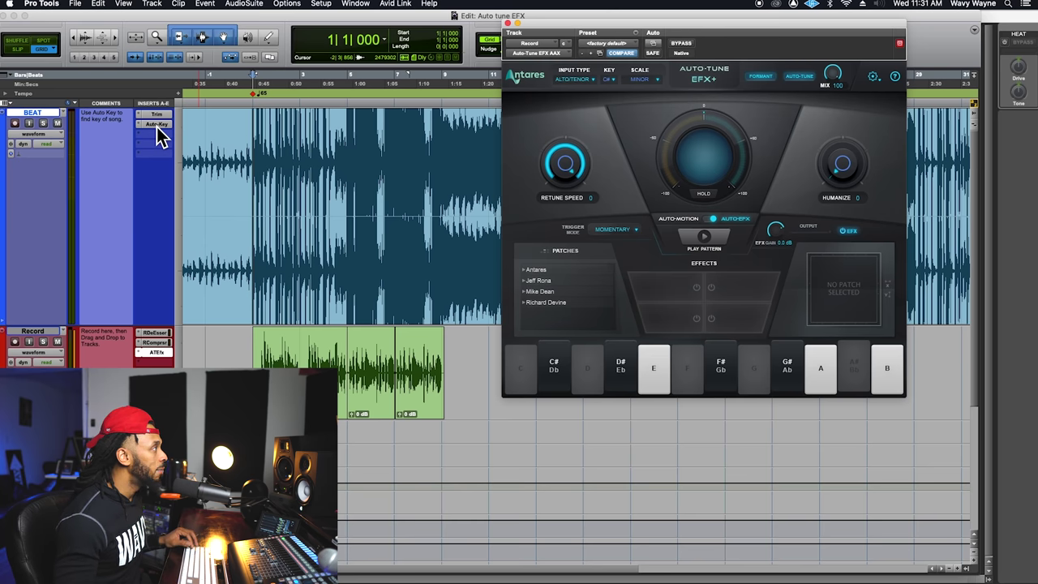
- Open the Auto-Key plugin on the BEAT track and move its window aside
click(157, 125)
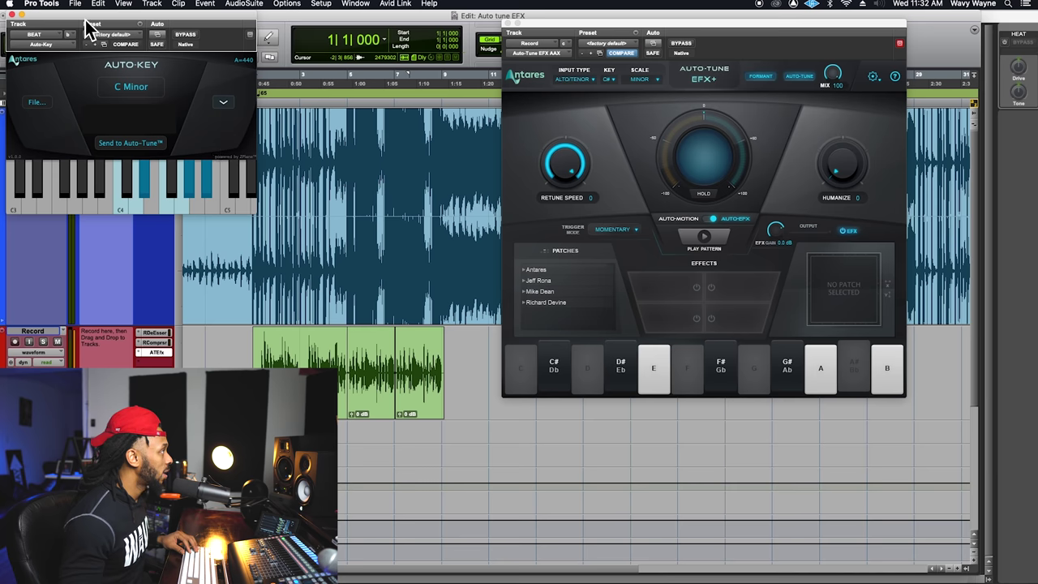
drag(87, 24, 176, 40)
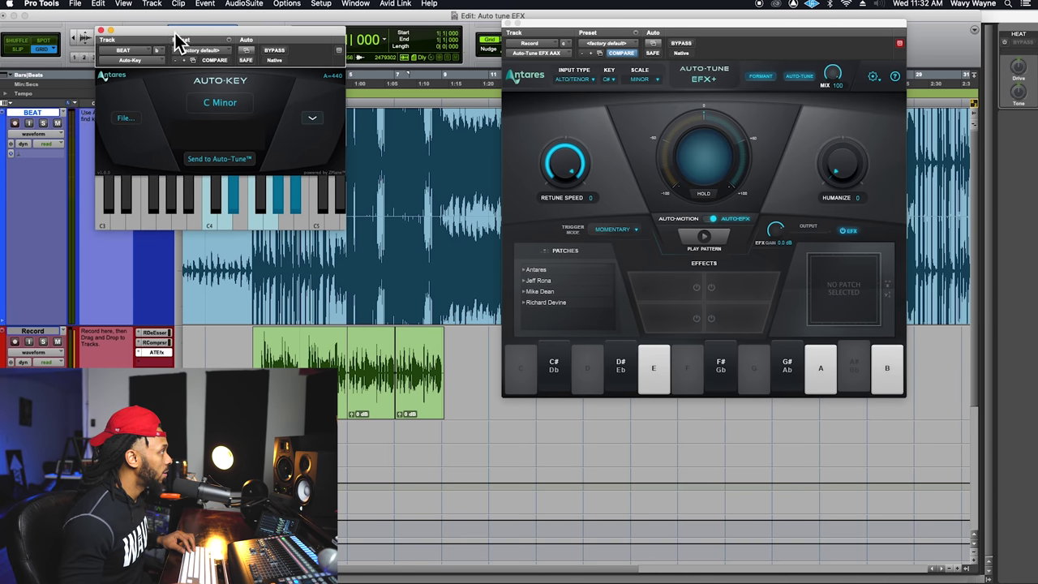
- Solo BEAT, let Auto-Key detect C# Minor, send it to Auto-Tune EFX+, then close Auto-Key
click(46, 125)
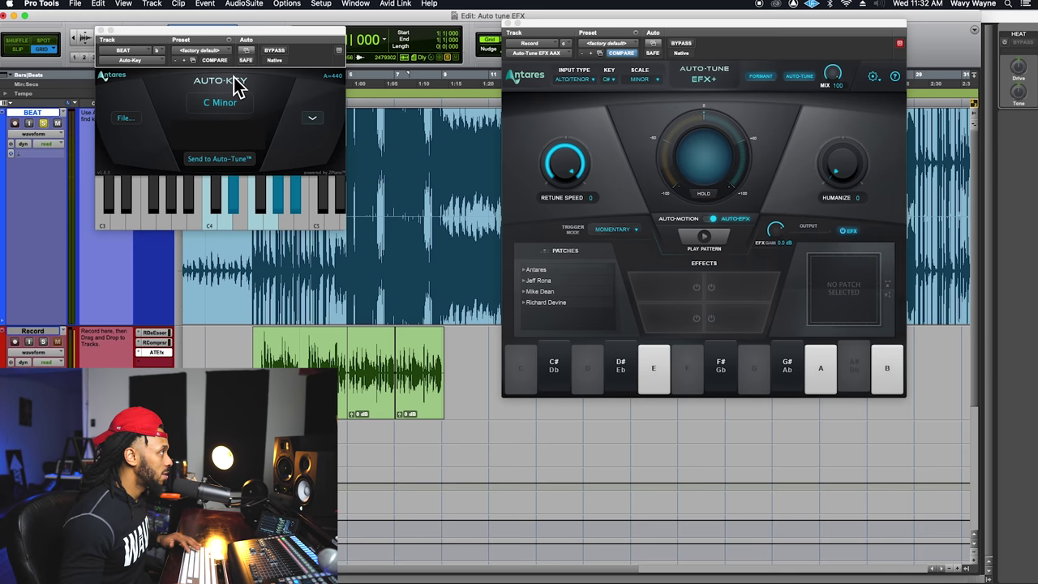
key(space)
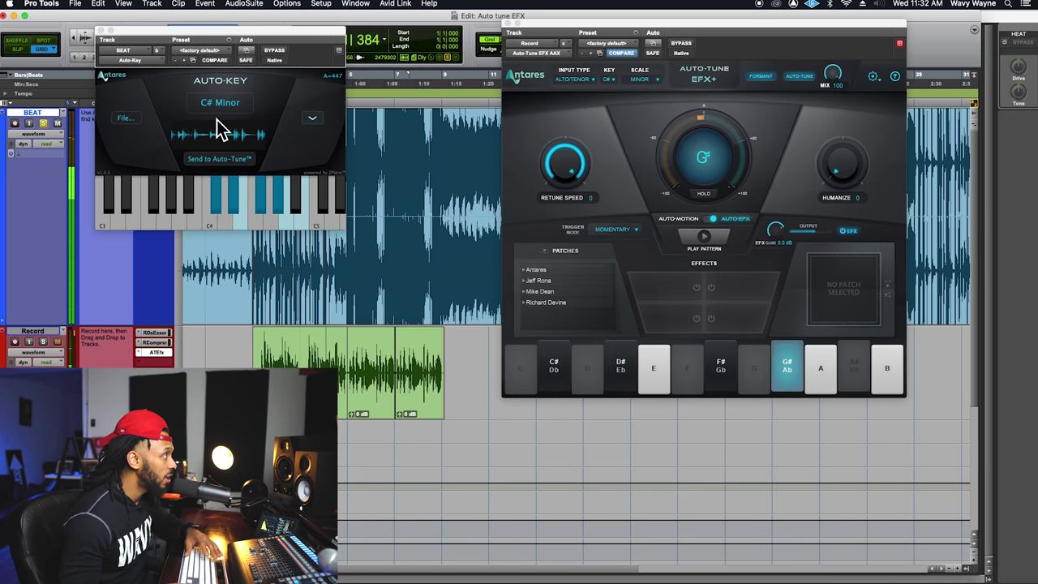
key(space)
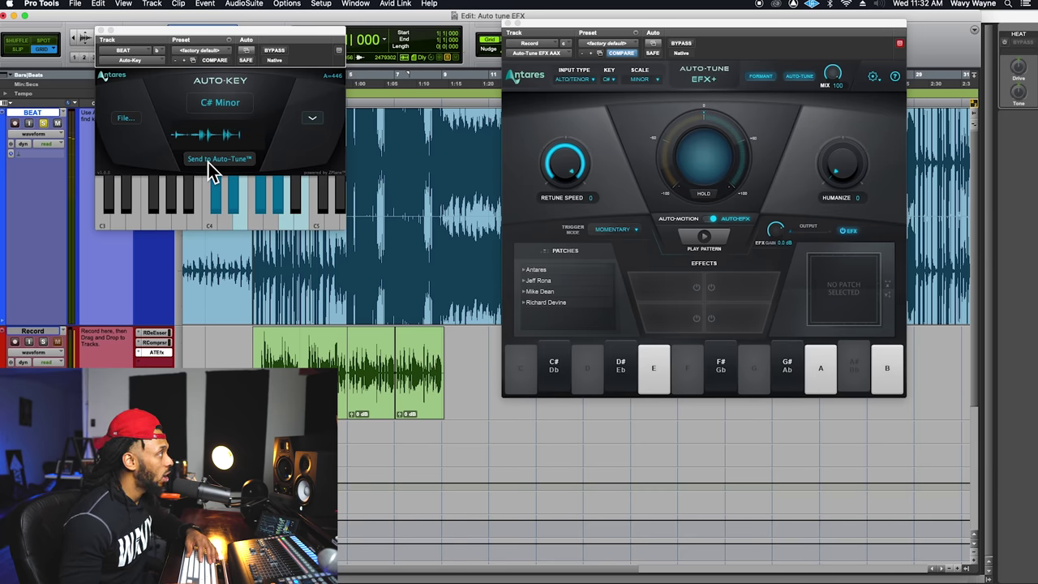
click(209, 162)
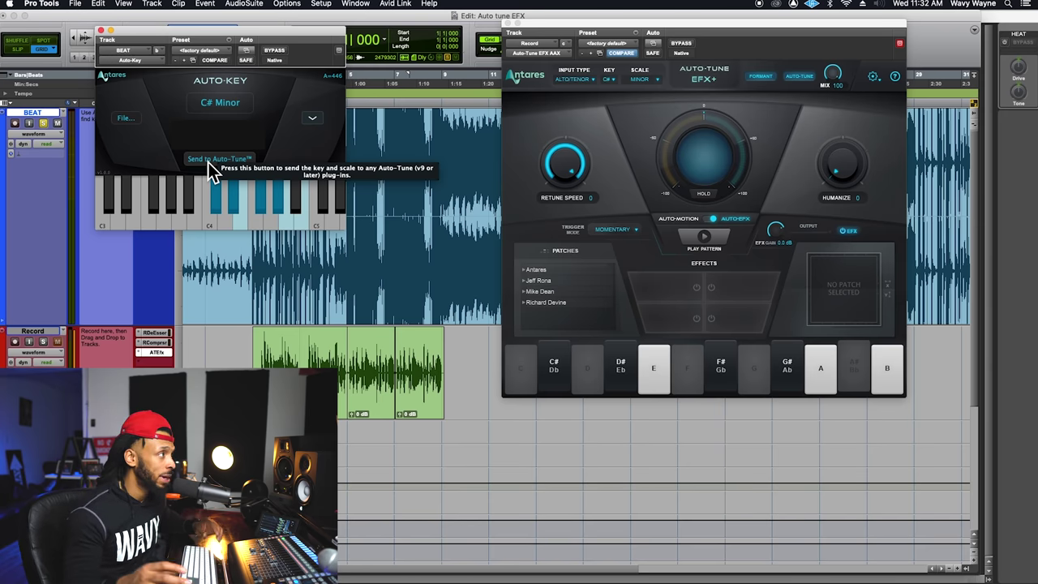
click(100, 31)
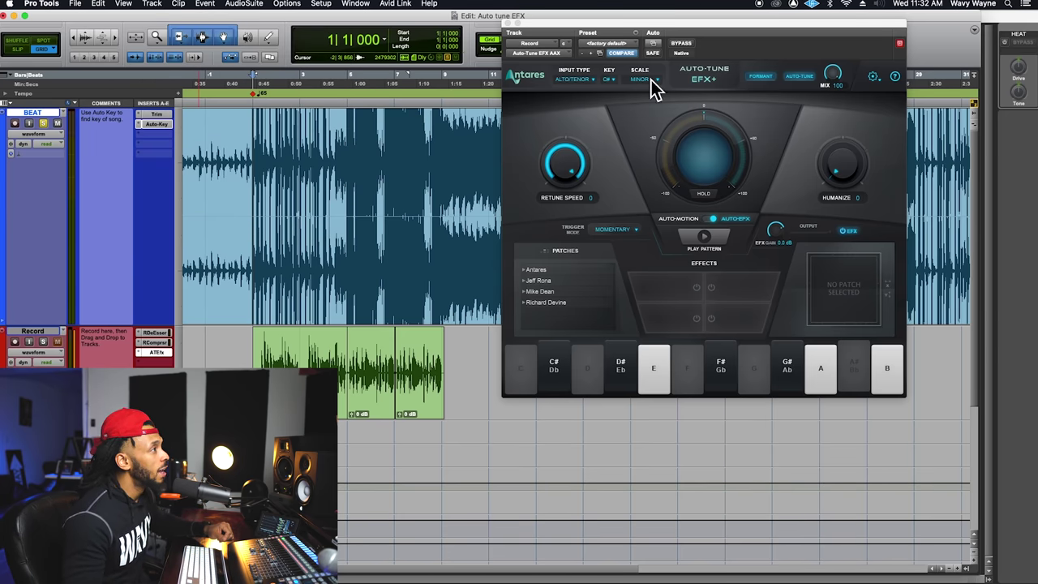
drag(702, 27, 642, 34)
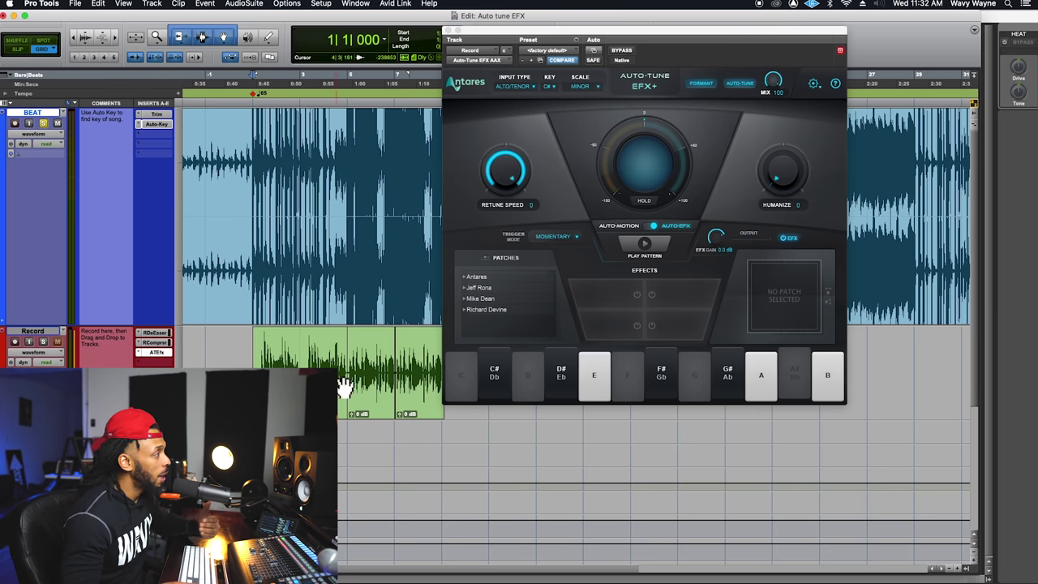
drag(253, 360, 438, 375)
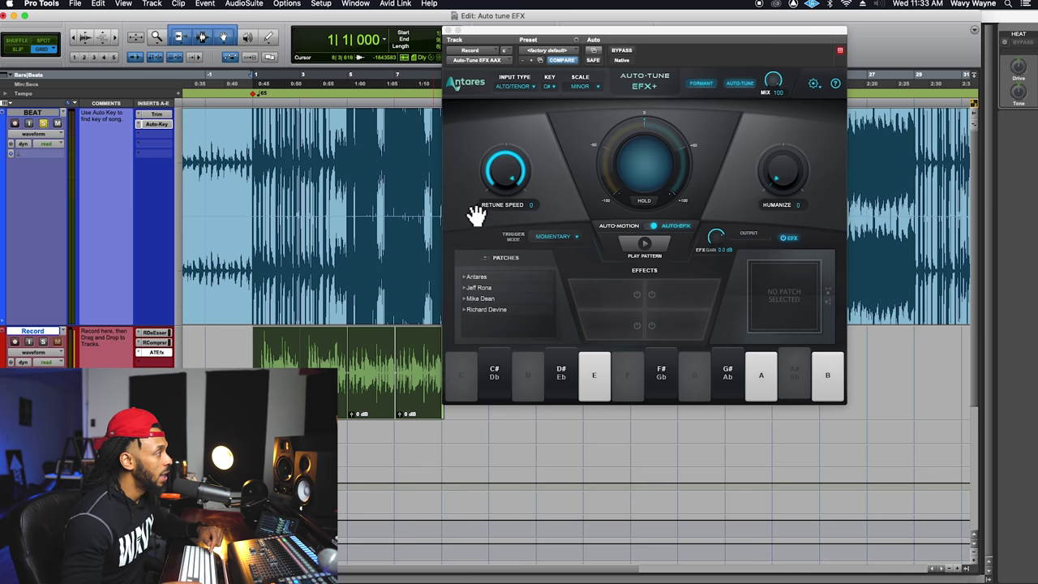
click(256, 361)
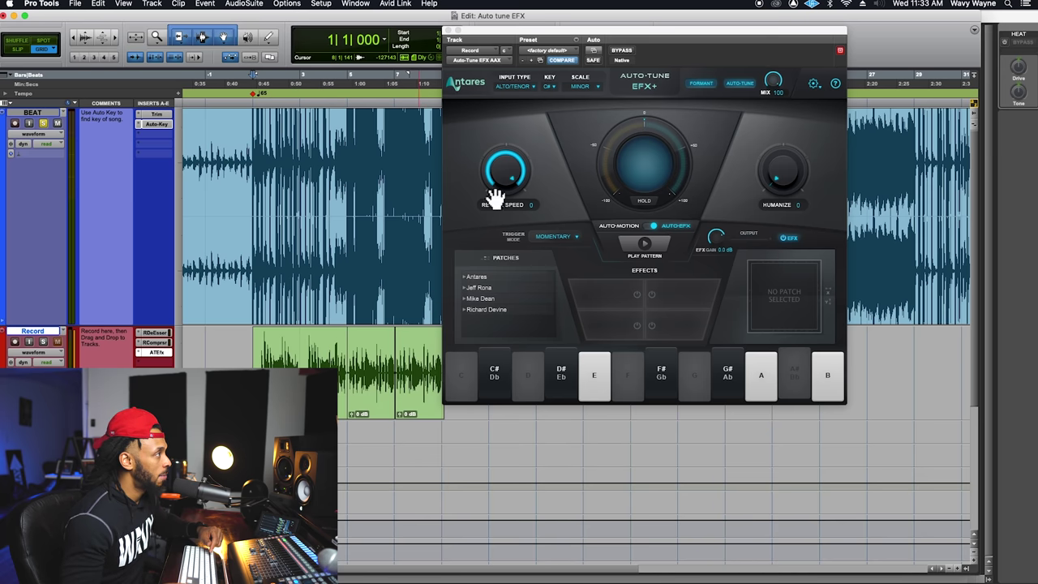
click(518, 87)
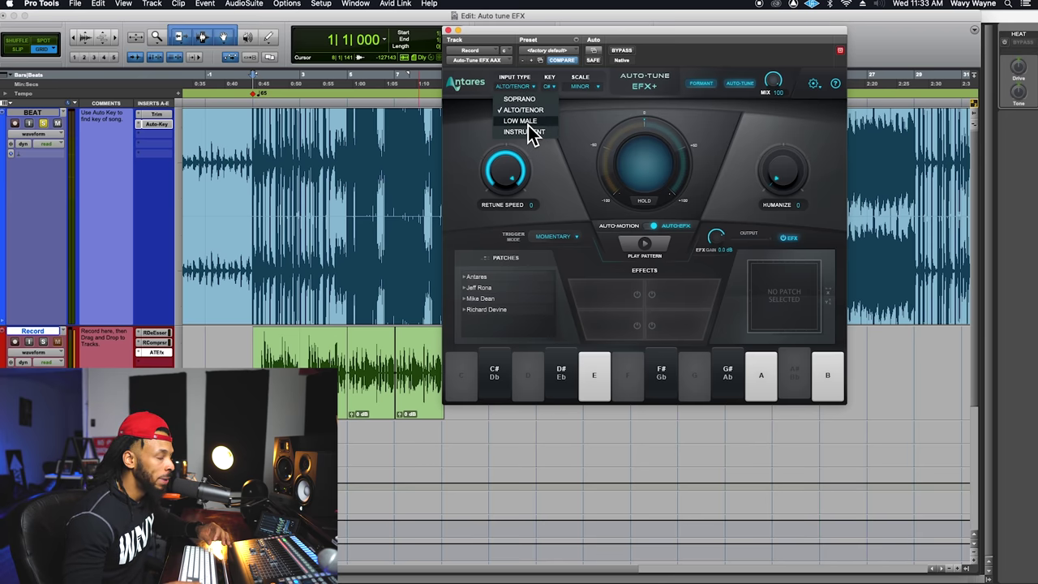
click(589, 139)
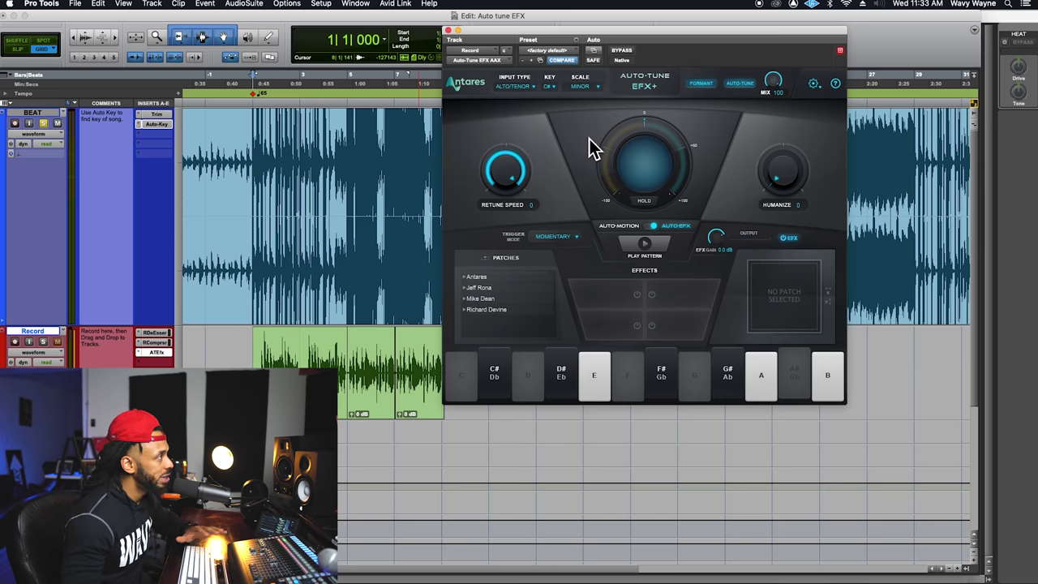
click(557, 88)
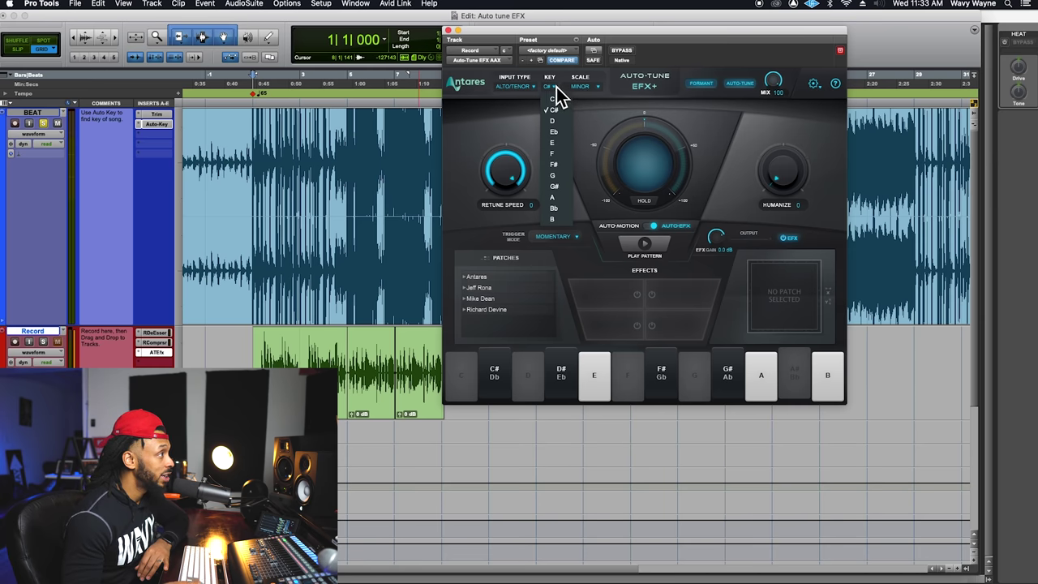
click(608, 166)
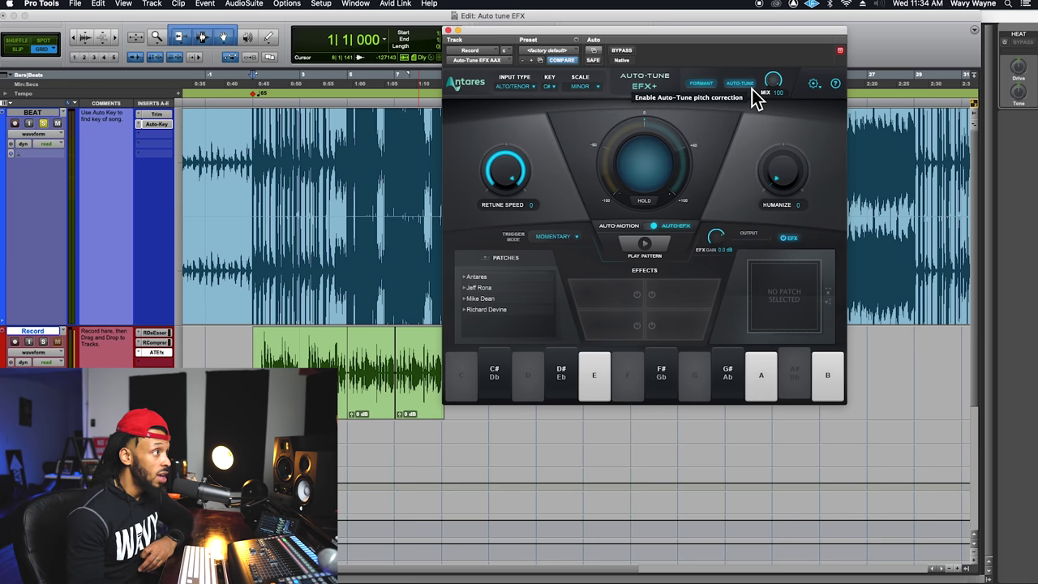
- Switch off AUTO-TUNE pitch correction in the EFX+ header
click(751, 89)
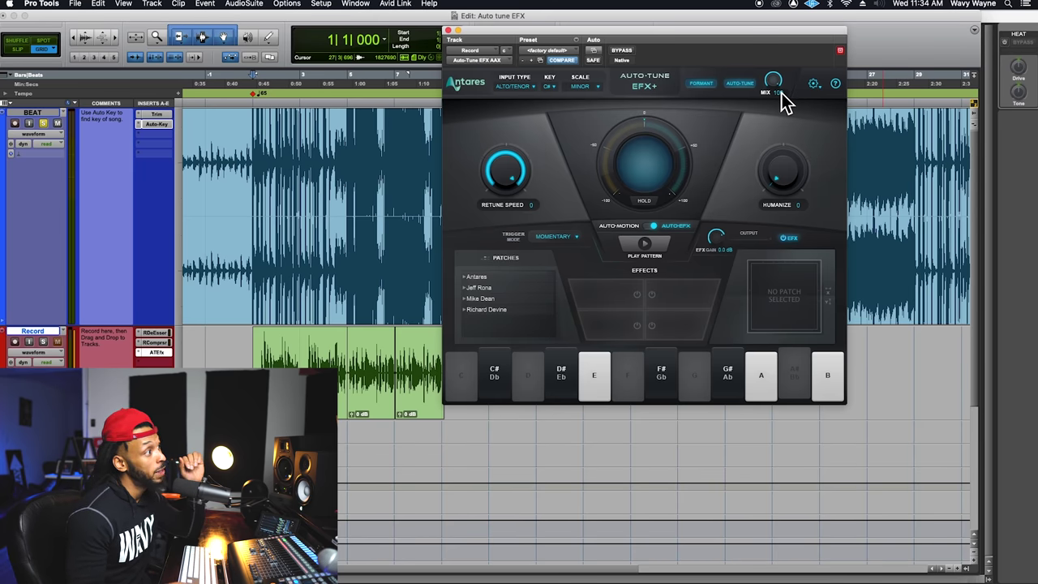
- Lower the Auto-Tune EFX+ EFX gain from -4.3 dB to -0.1 dB
drag(775, 84, 799, 45)
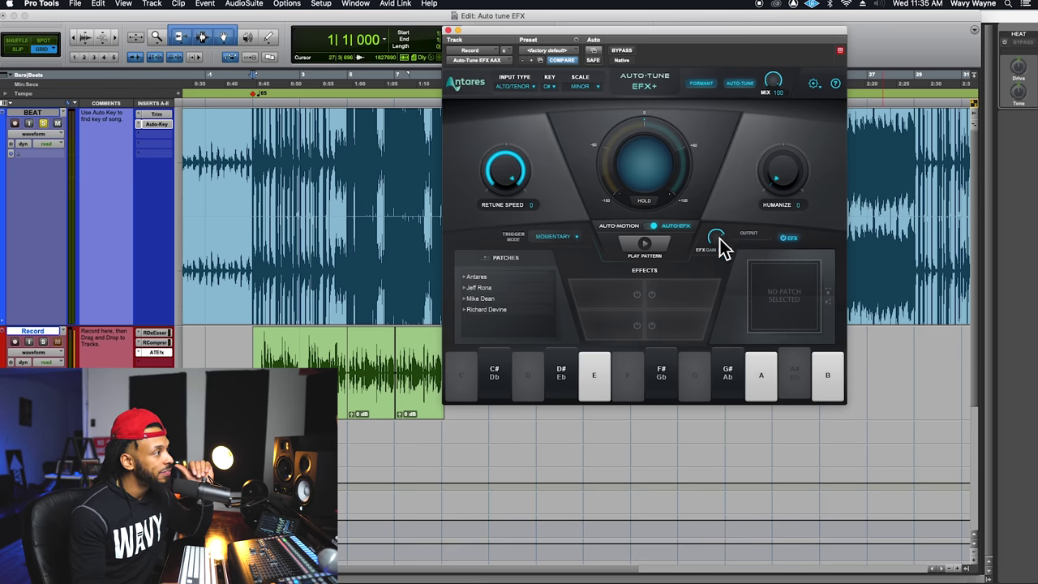
mouse_move(712, 252)
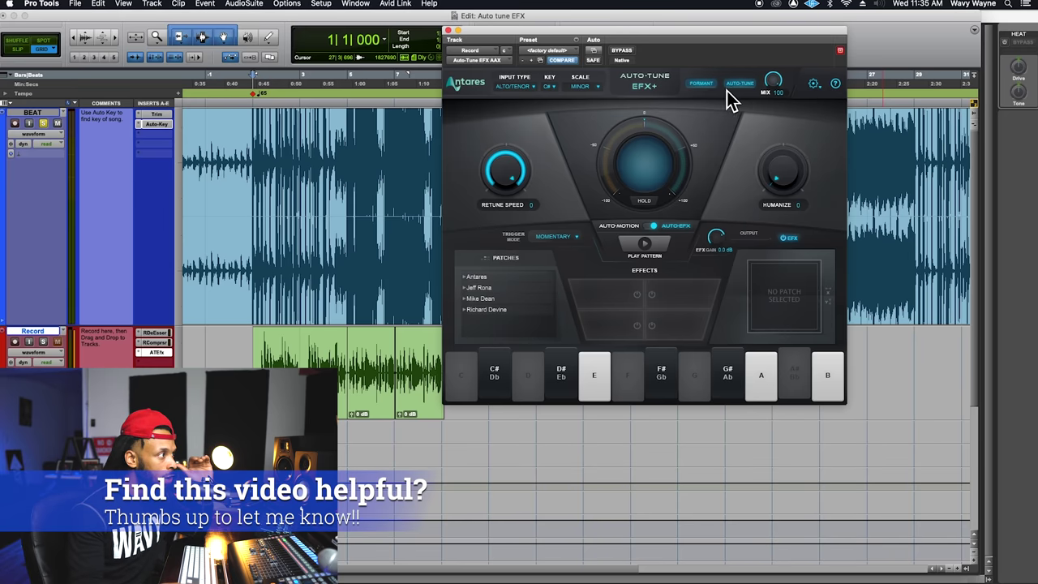
drag(709, 234, 707, 260)
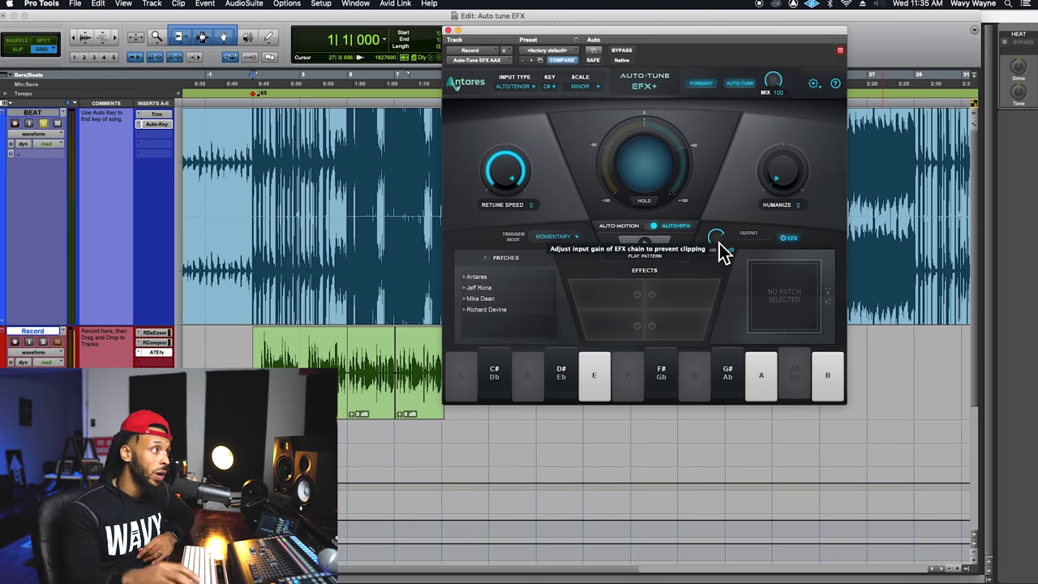
- Audition the vocal, set the Auto-Tune EFX+ Mix knob to 84, and switch to the Mix window
click(257, 360)
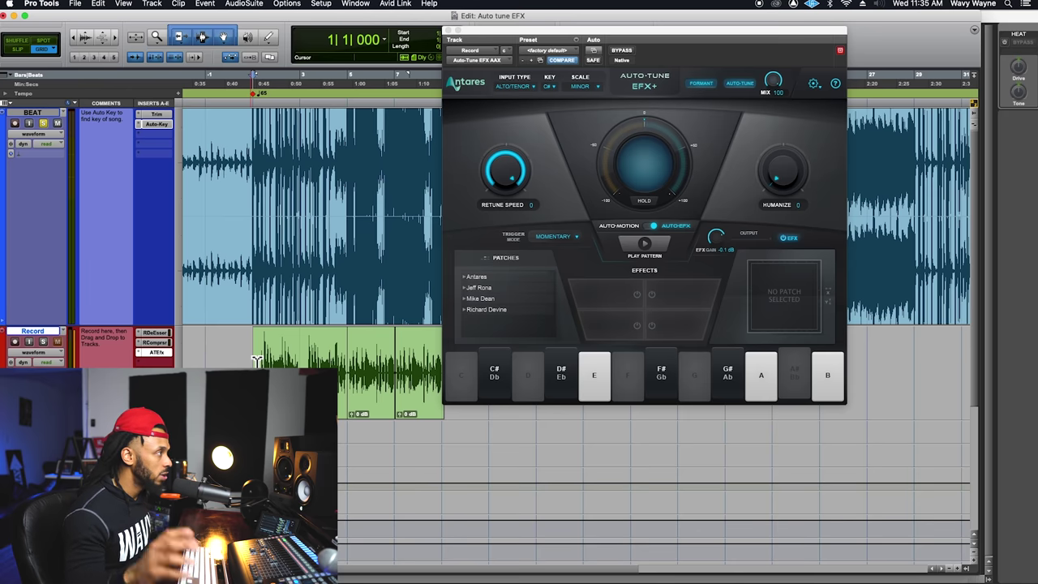
key(space)
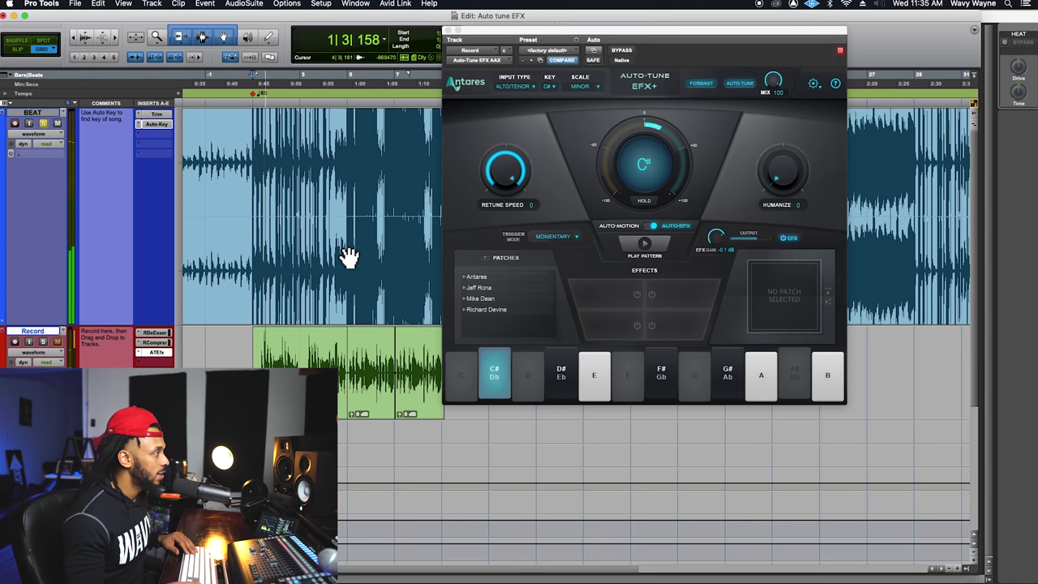
key(space)
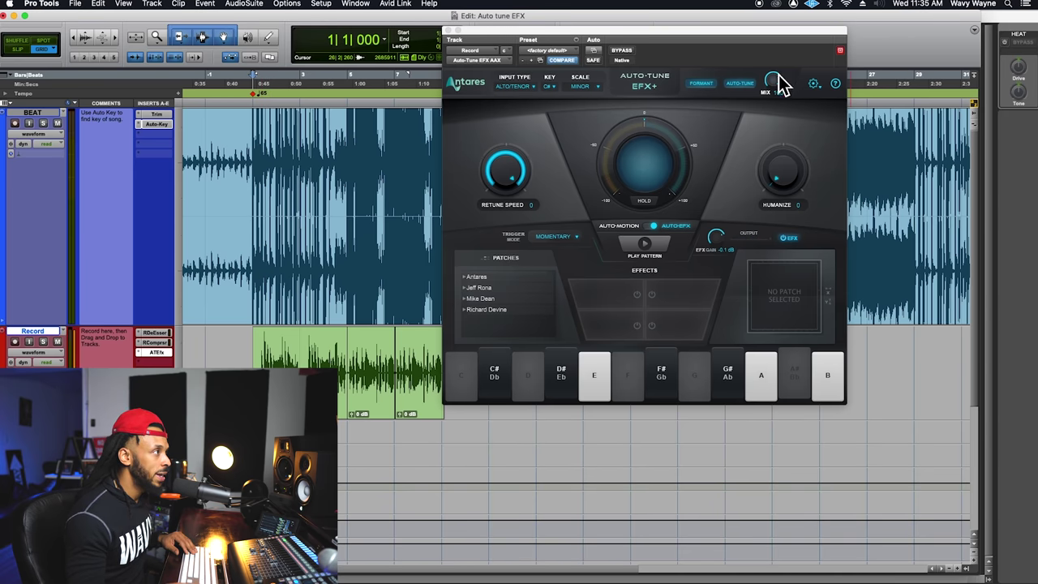
drag(780, 83, 780, 141)
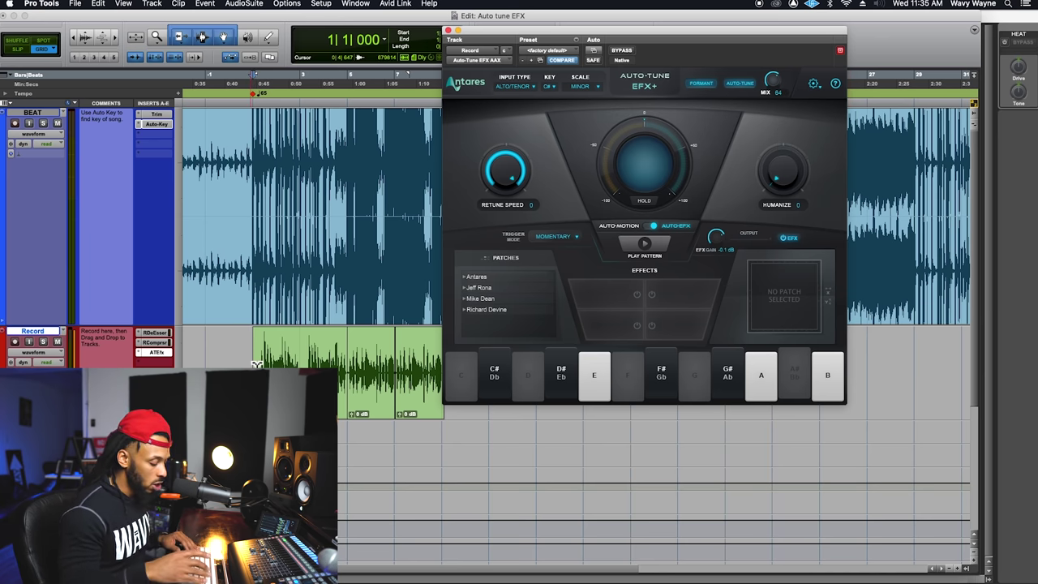
key(super+equal)
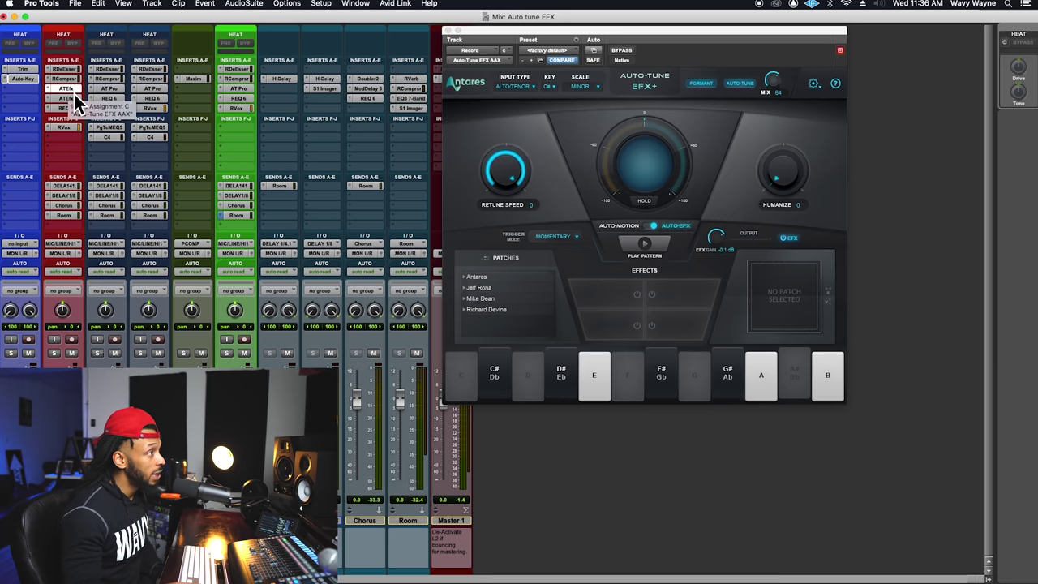
- Open the Auto-Tune inserts on the red vocal channel and set Mix to 100
drag(778, 90, 801, 10)
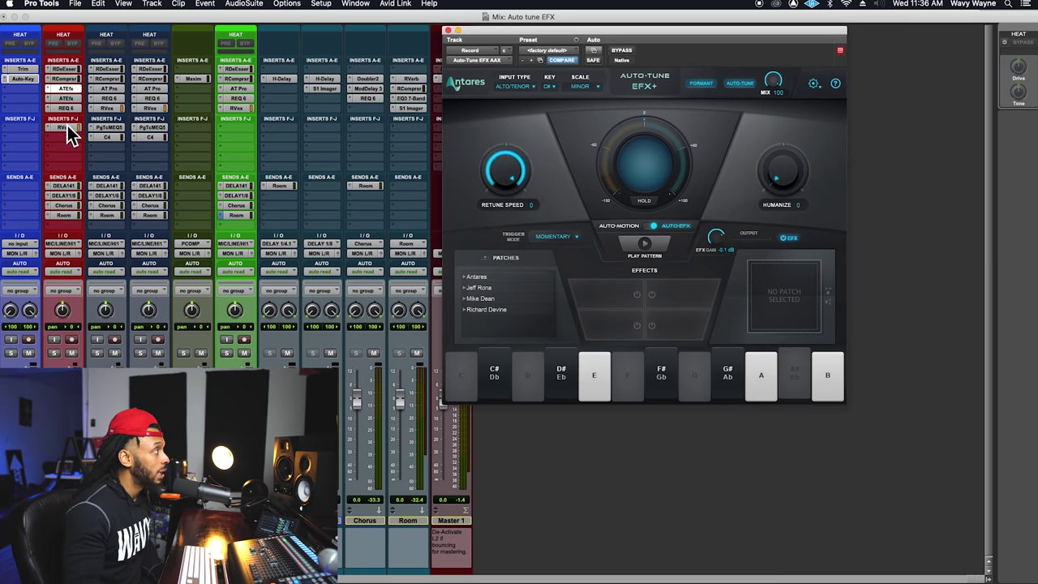
click(75, 100)
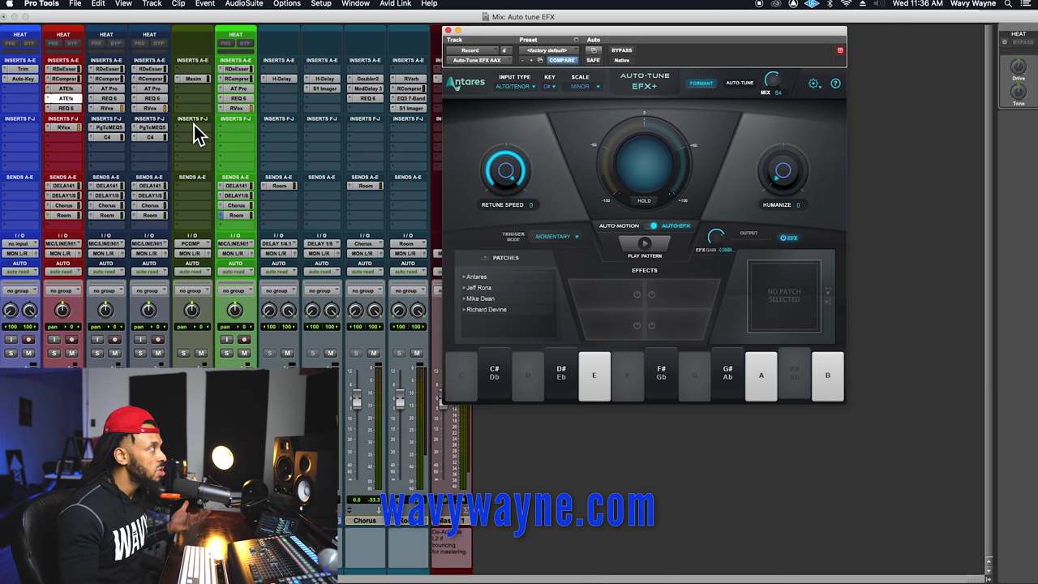
click(69, 96)
click(68, 101)
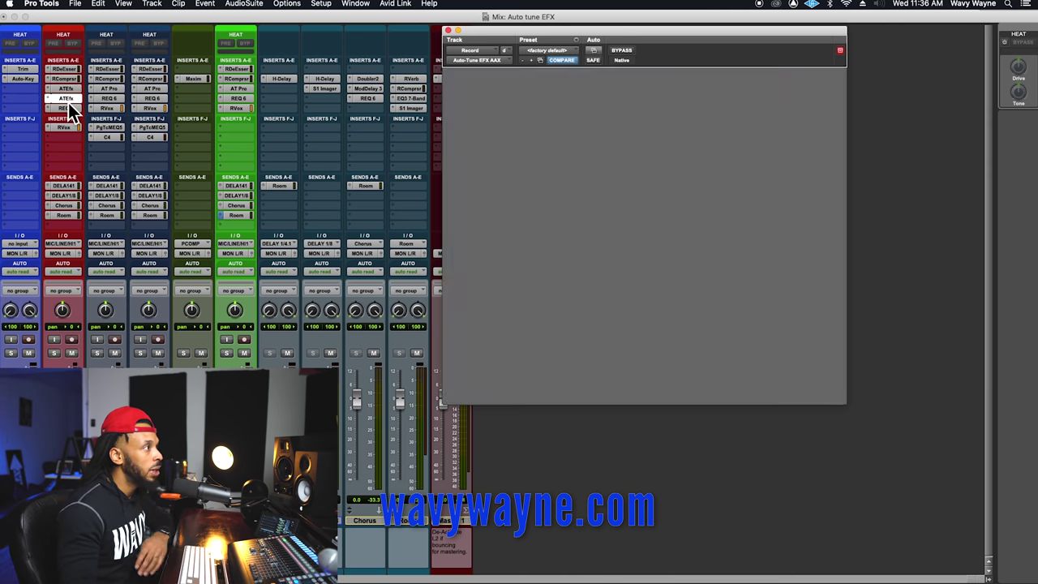
drag(783, 88, 783, 84)
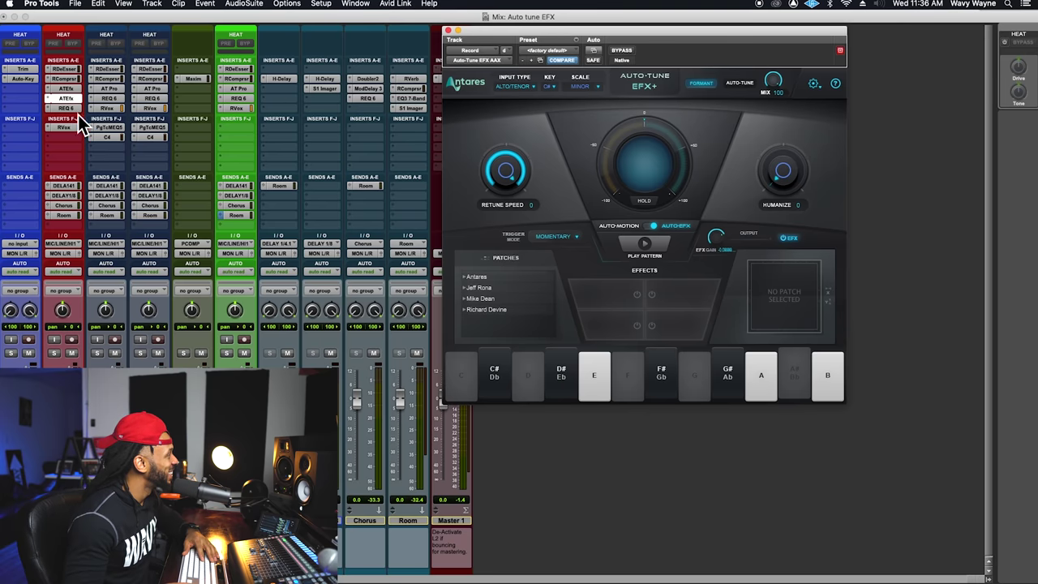
- Set the duplicate Auto-Tune slot to 'no insert' and reopen the remaining ATEfx instance
click(51, 104)
click(51, 104)
click(49, 102)
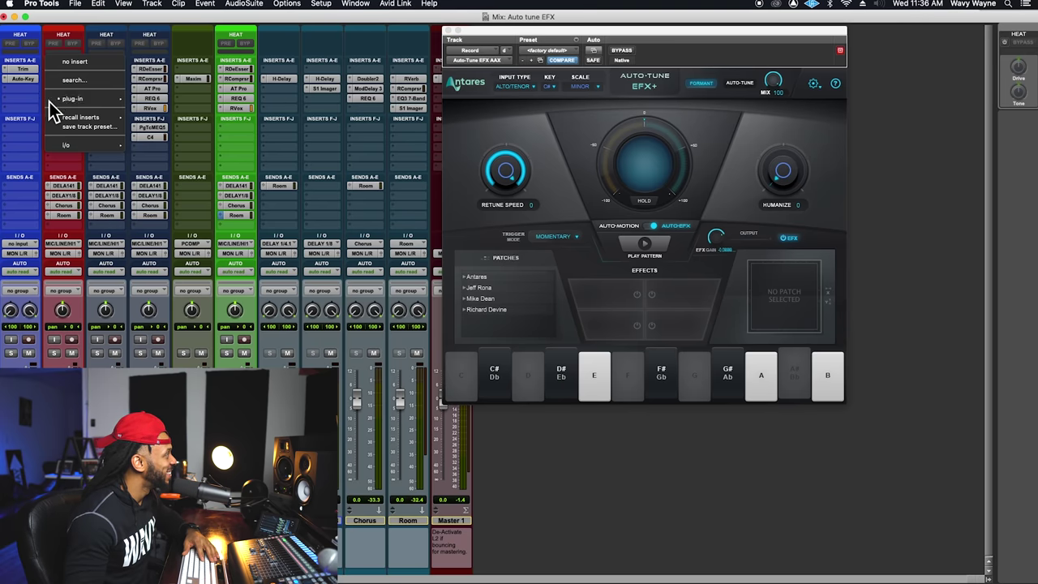
click(59, 68)
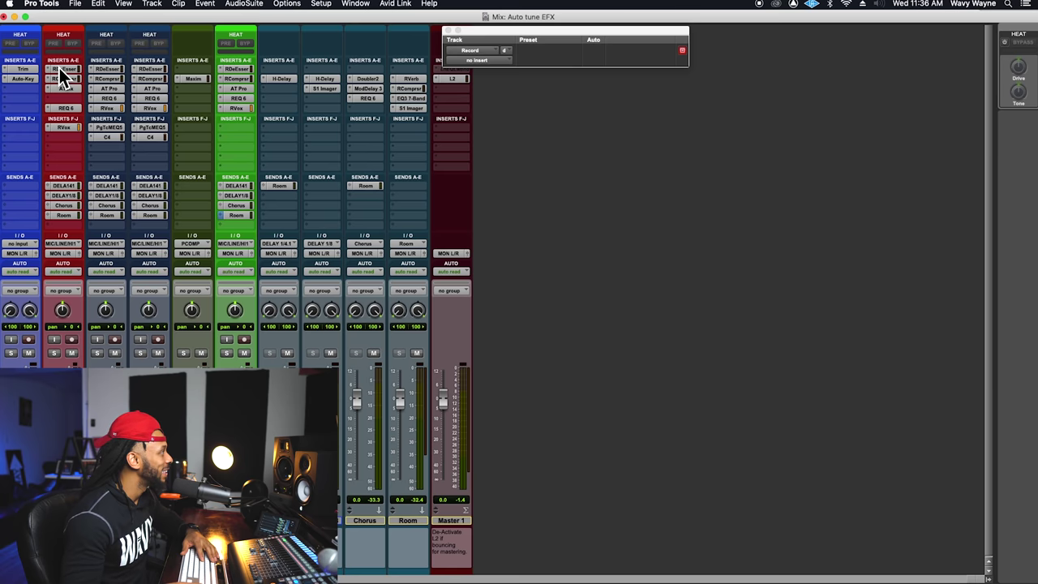
click(73, 88)
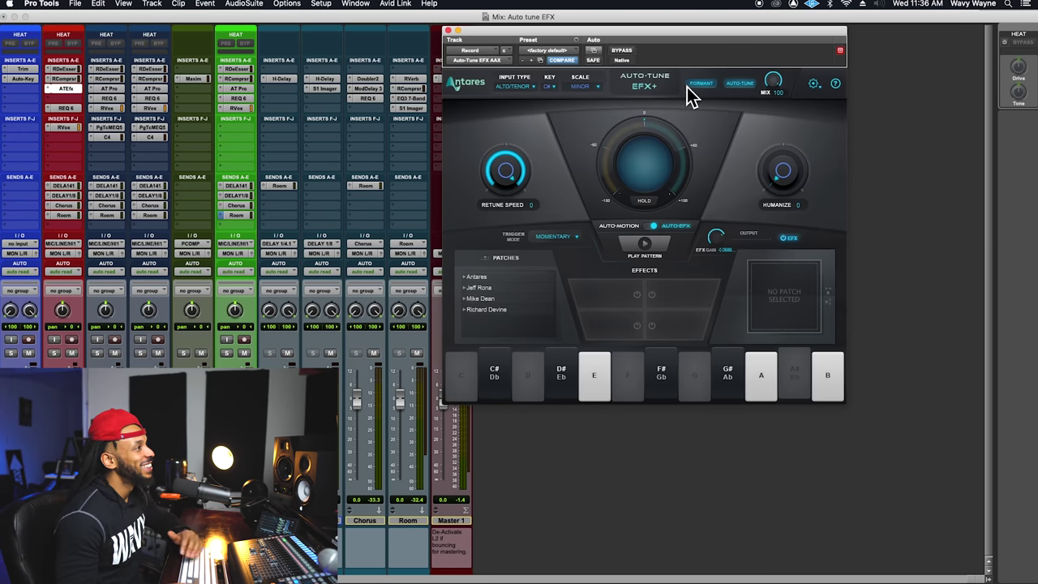
click(815, 88)
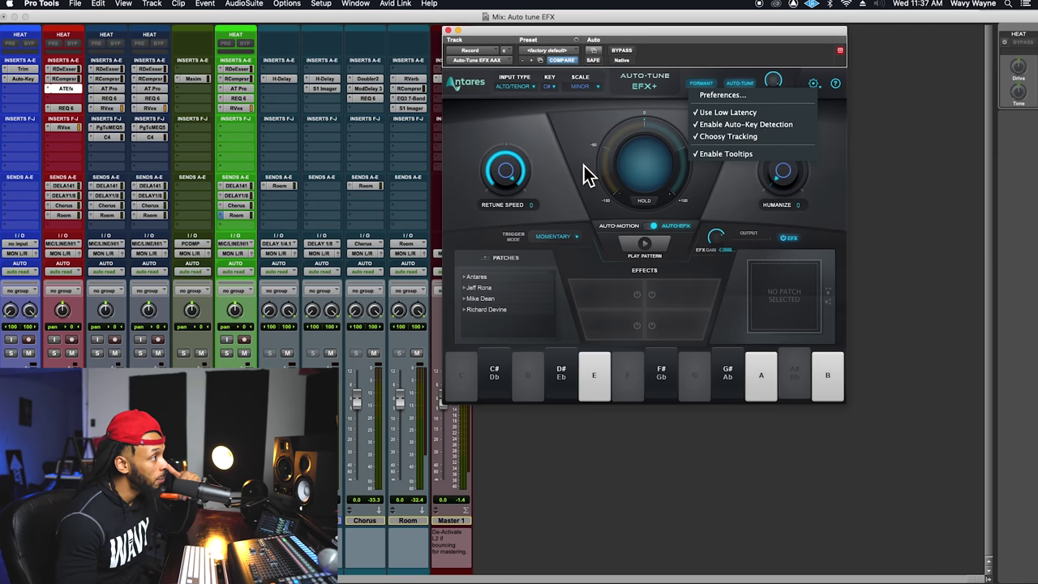
click(731, 191)
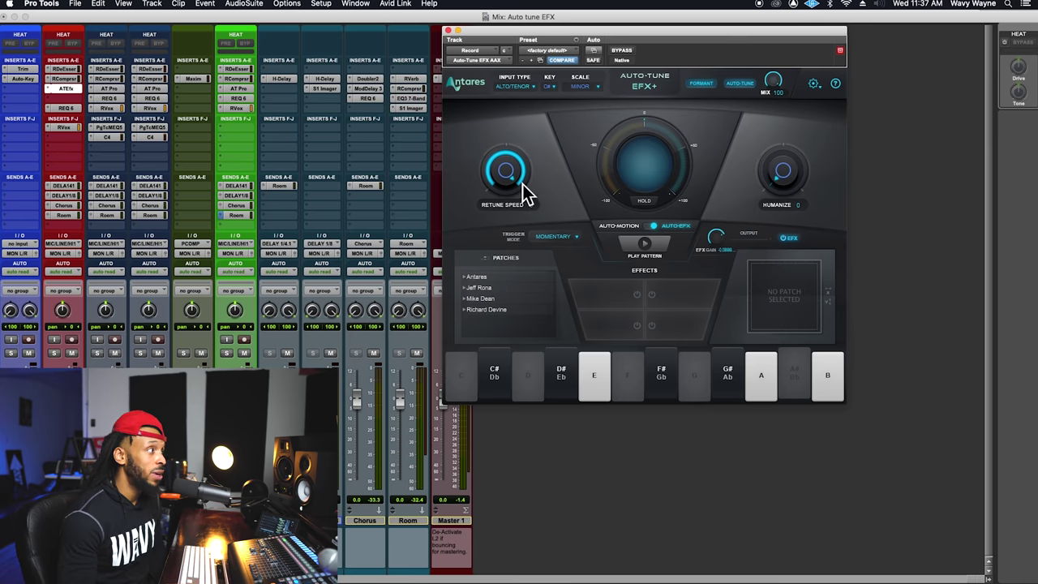
- Sweep Retune Speed and leave it at 0, then raise Humanize to 70
drag(519, 185, 532, 62)
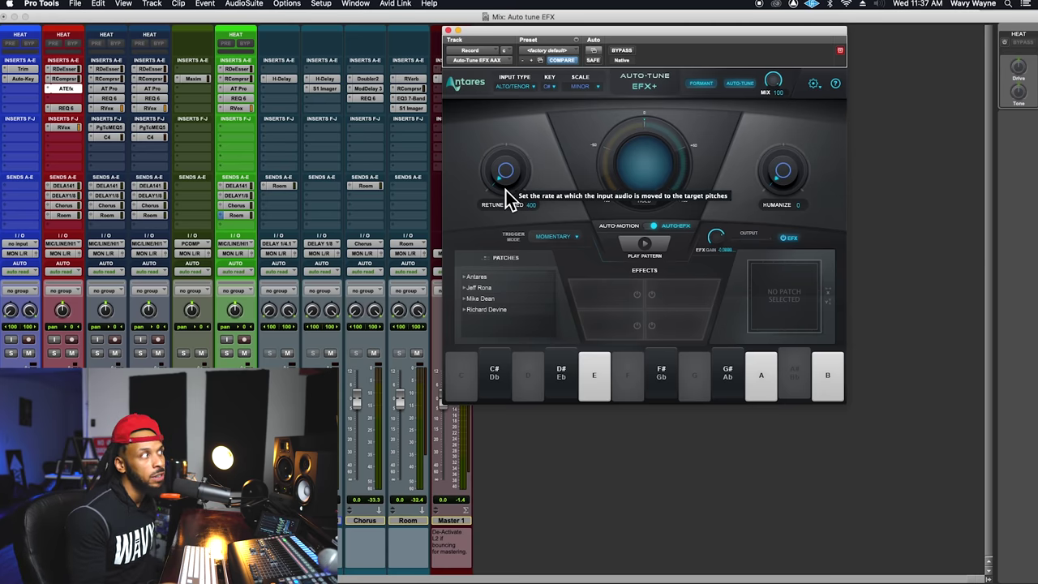
drag(506, 190, 649, 13)
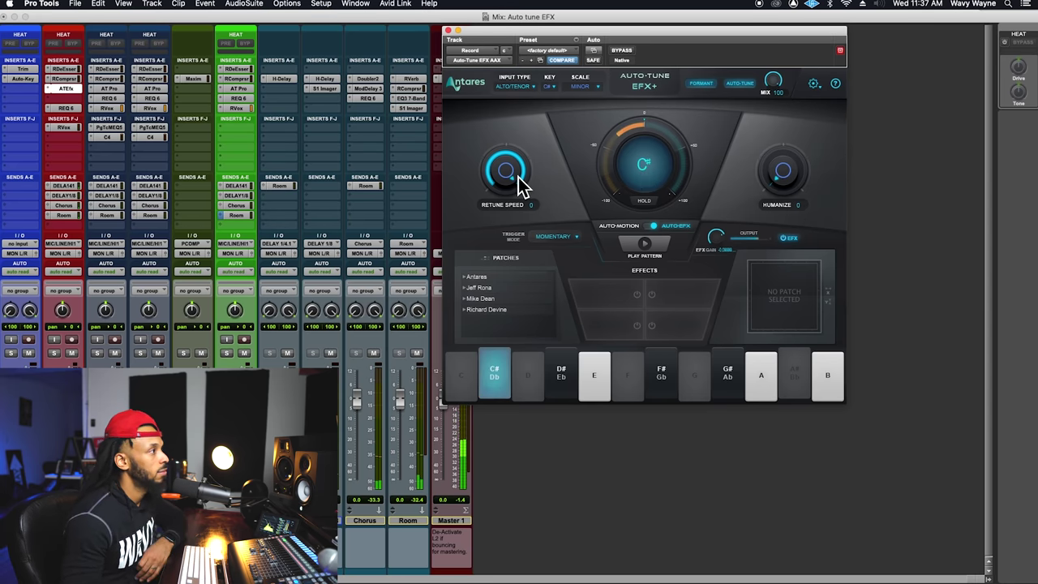
mouse_move(785, 168)
mouse_down()
mouse_move(800, 161)
mouse_move(795, 175)
mouse_move(809, 142)
mouse_move(803, 167)
mouse_up()
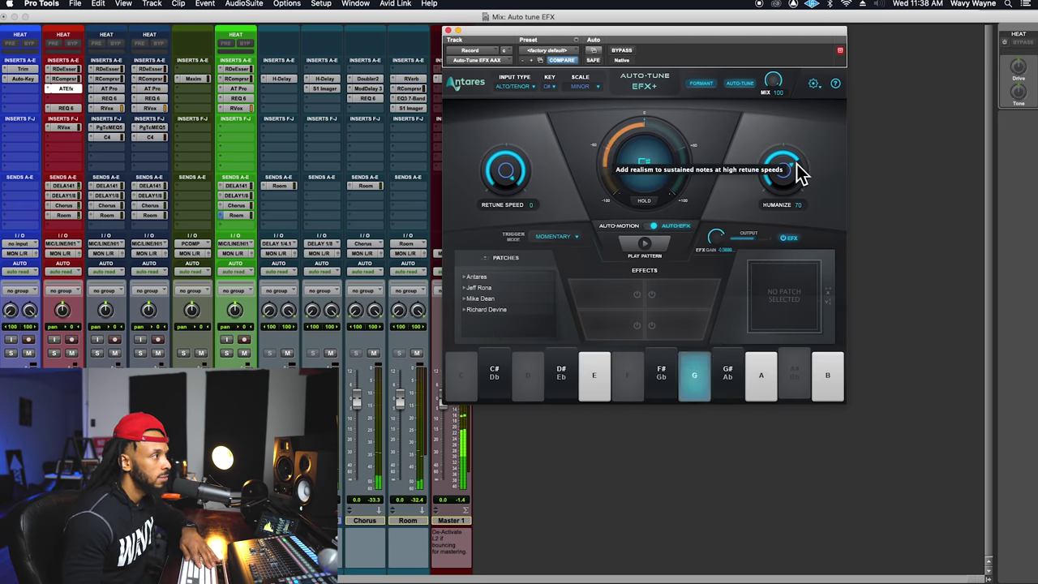
- Set Humanize back to 0, then toggle between the Edit and Mix windows
drag(795, 174, 787, 216)
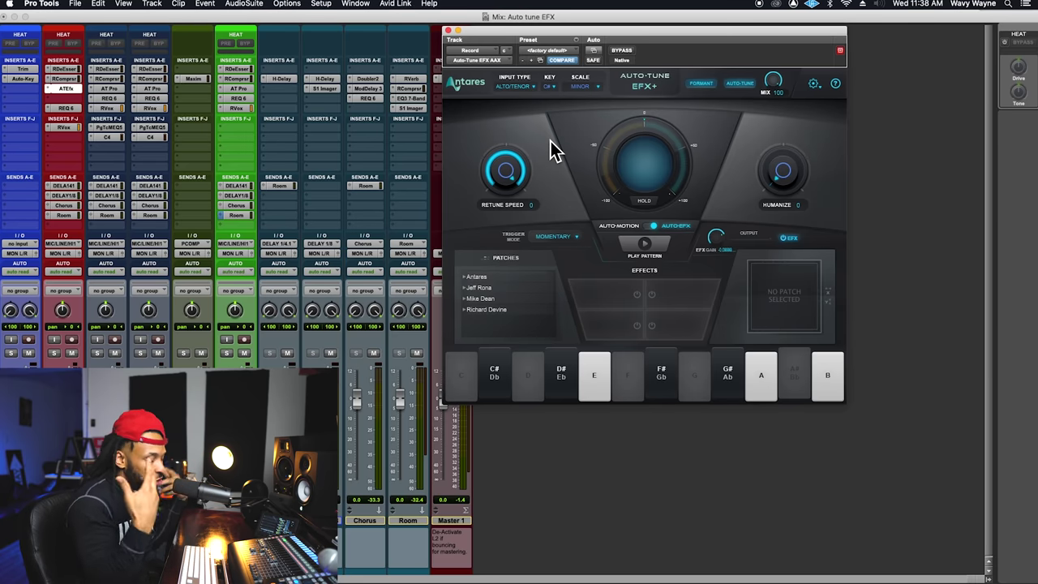
key(super+equal)
key(super+equal)
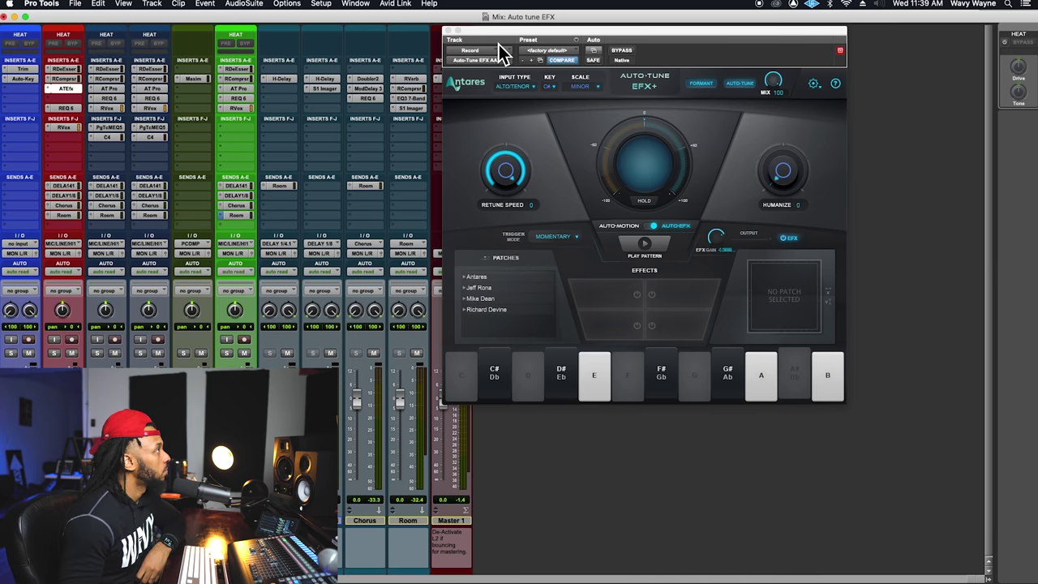
- Put Auto-Tune EFX+ in Auto-Motion mode and change the pattern from Trill to PENT MAJOR
click(642, 235)
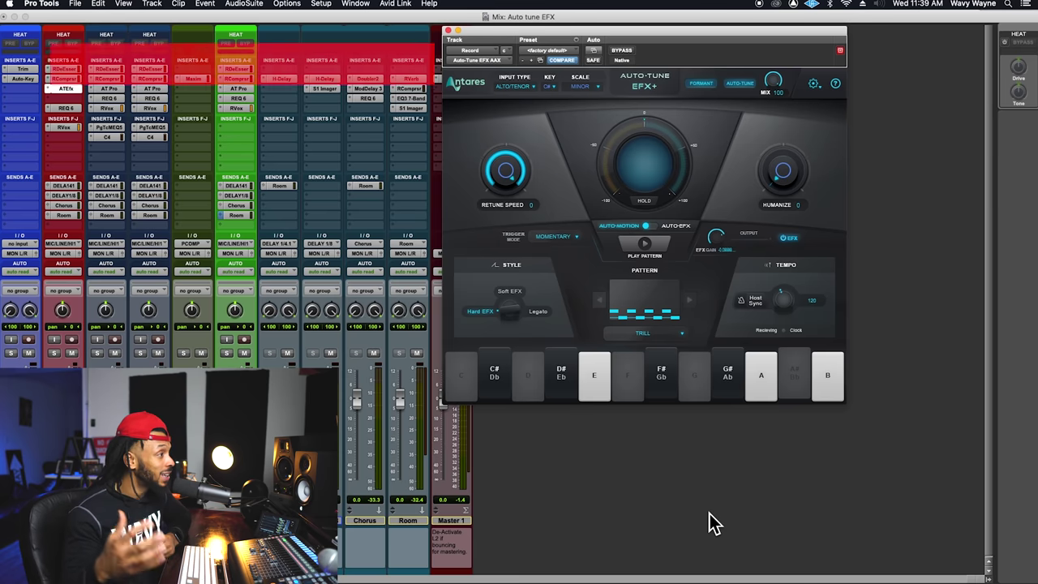
click(689, 301)
click(684, 335)
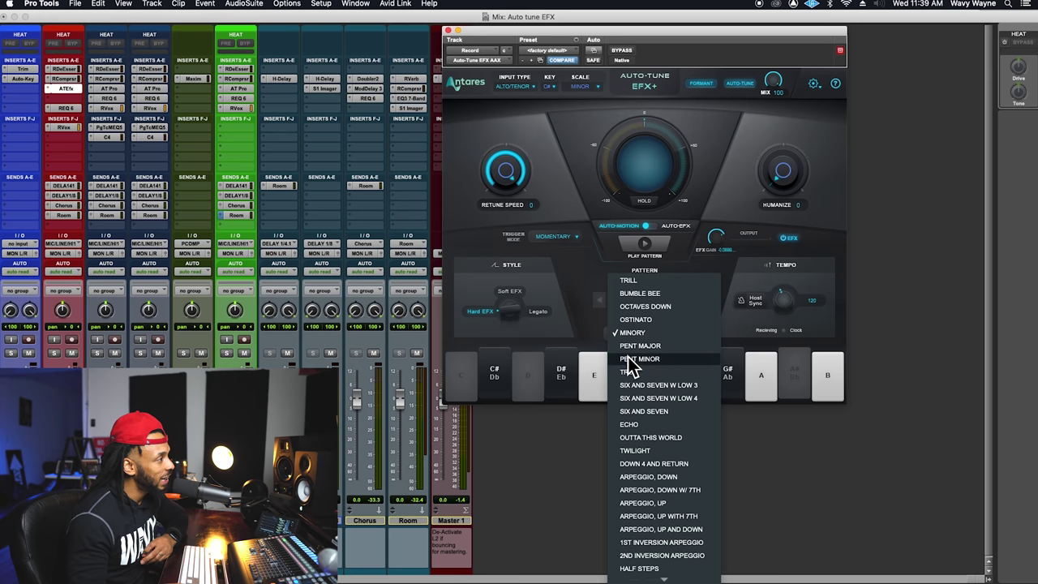
click(705, 346)
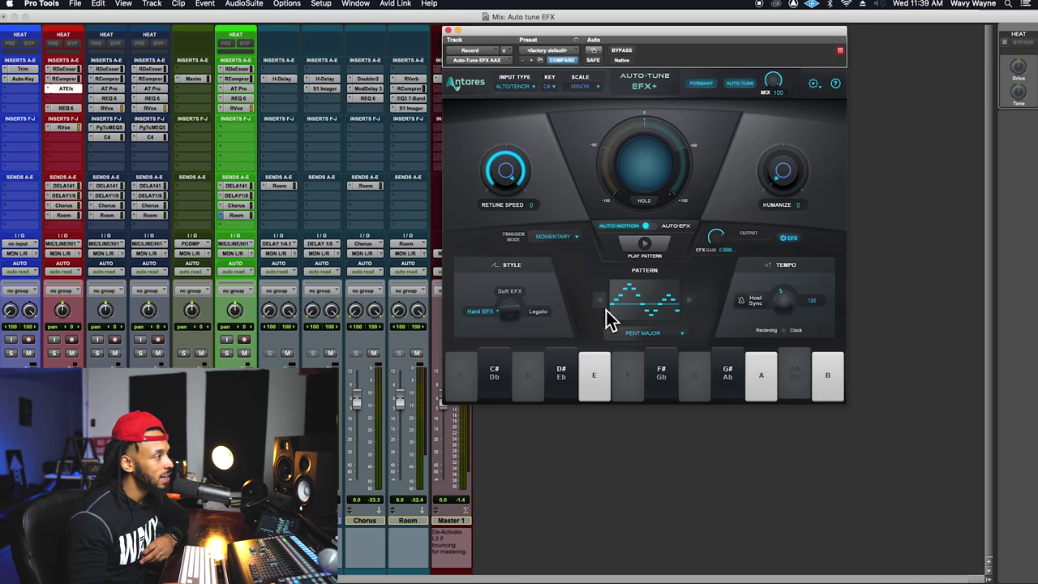
- Enable Host Sync and set the pattern rate knob to 1/16, also trying 1/32 and 1/16T
click(745, 306)
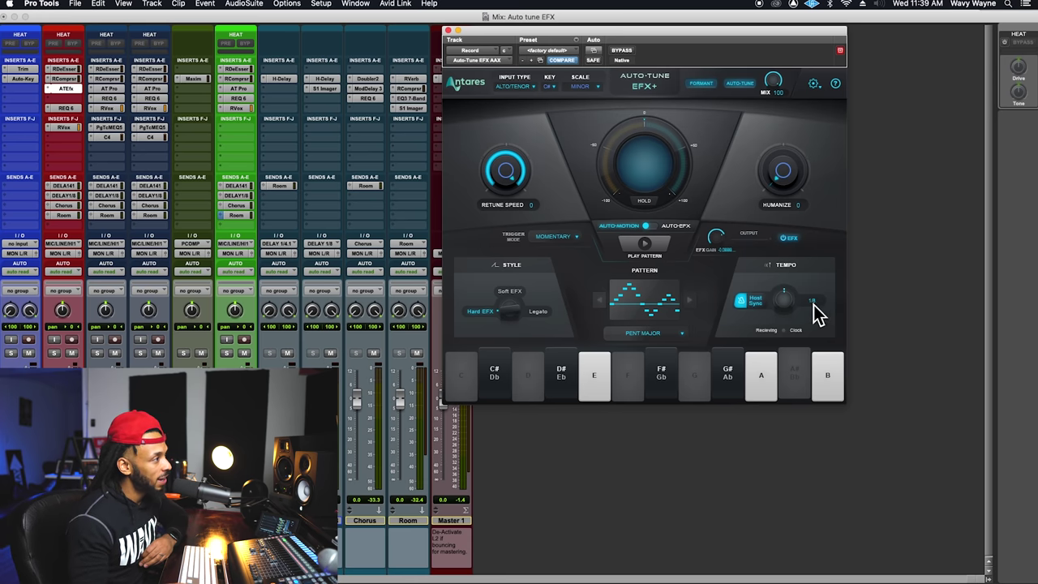
drag(816, 313, 797, 304)
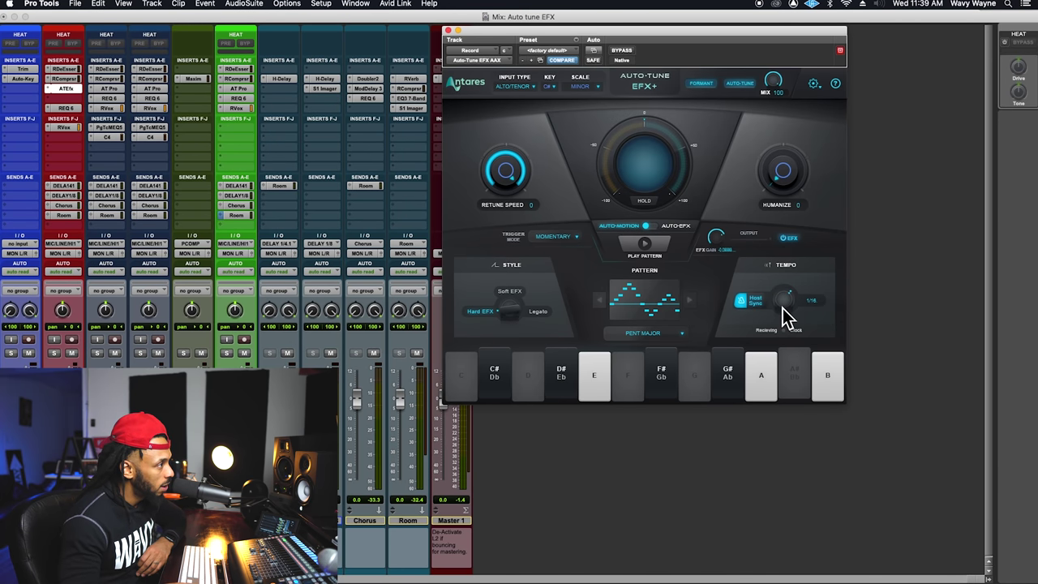
drag(785, 317, 784, 364)
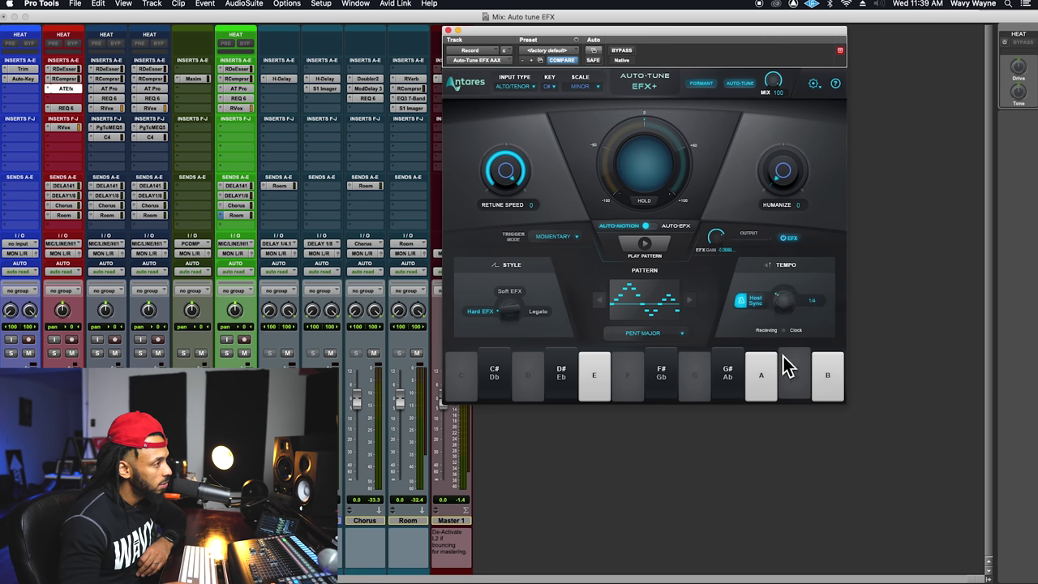
drag(793, 302, 792, 297)
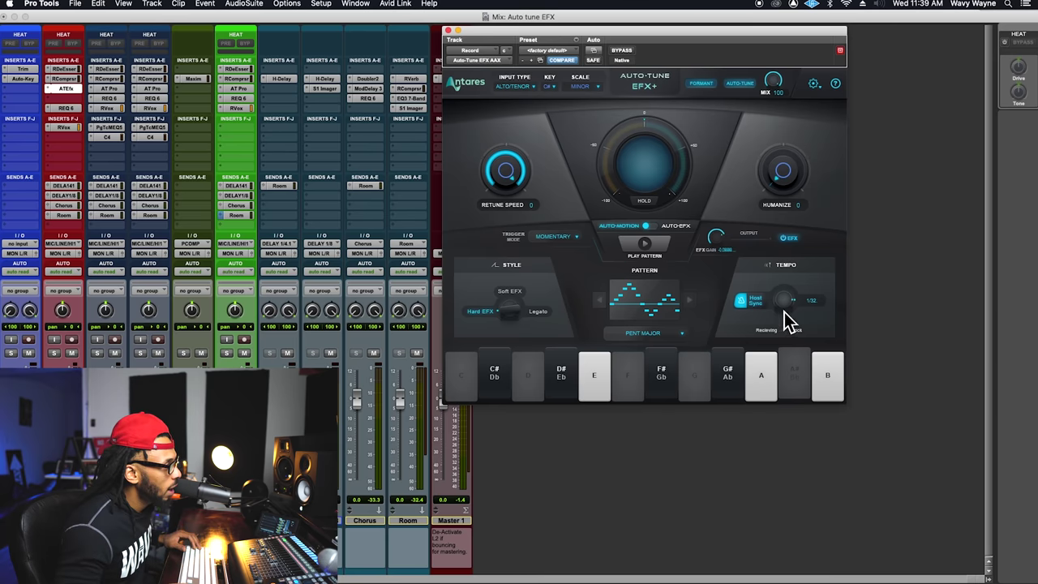
drag(784, 317, 791, 325)
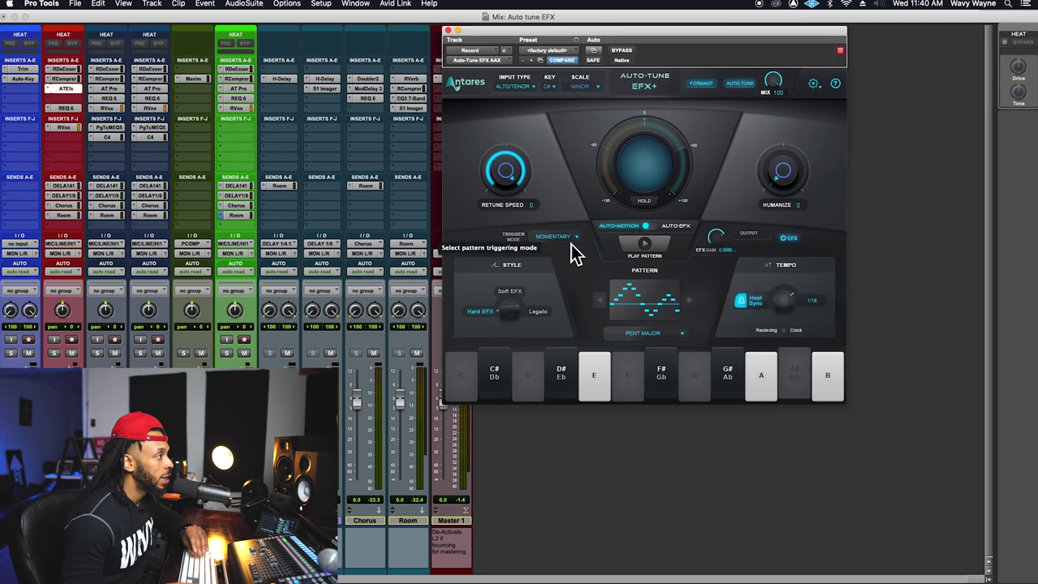
- Toggle Play Pattern on and off to audition the Pent Major pattern on the vocal
click(647, 260)
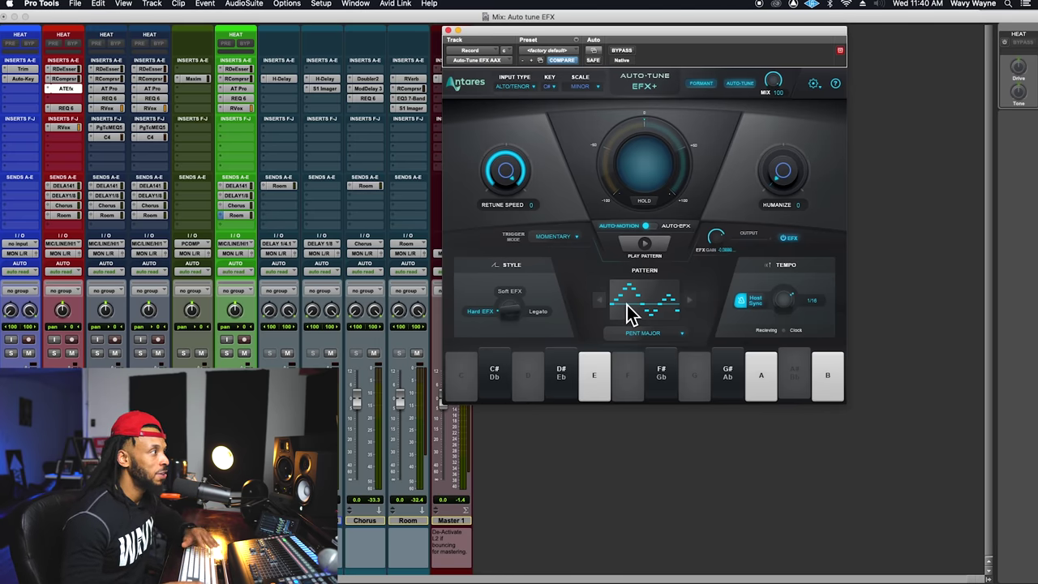
click(649, 256)
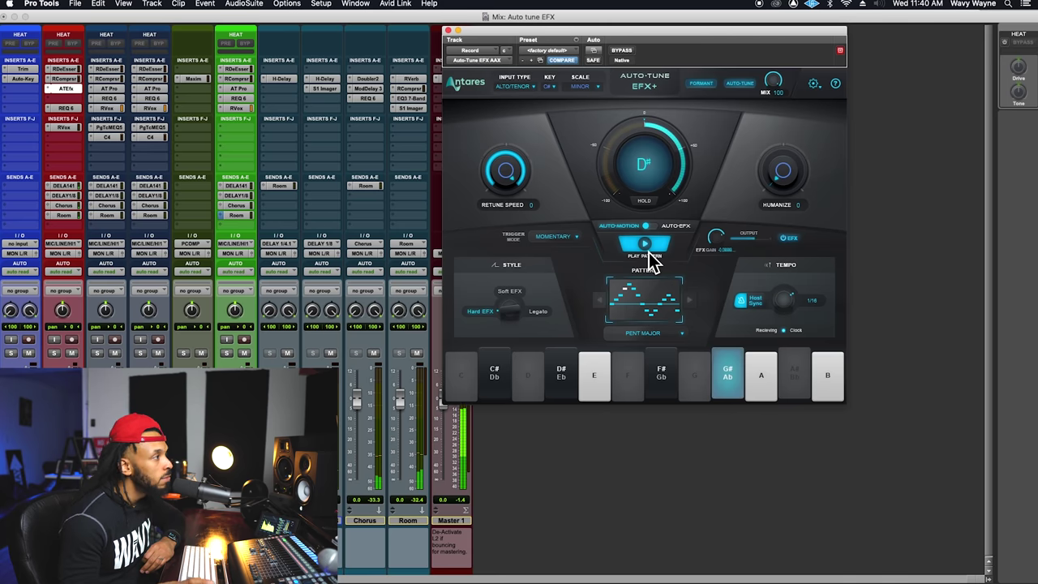
click(648, 256)
click(649, 256)
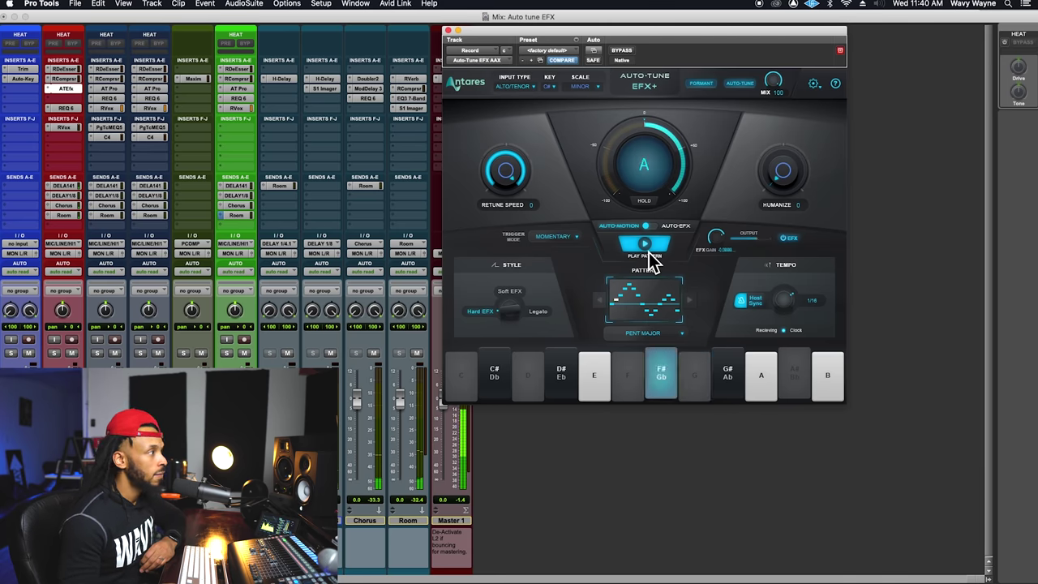
click(648, 256)
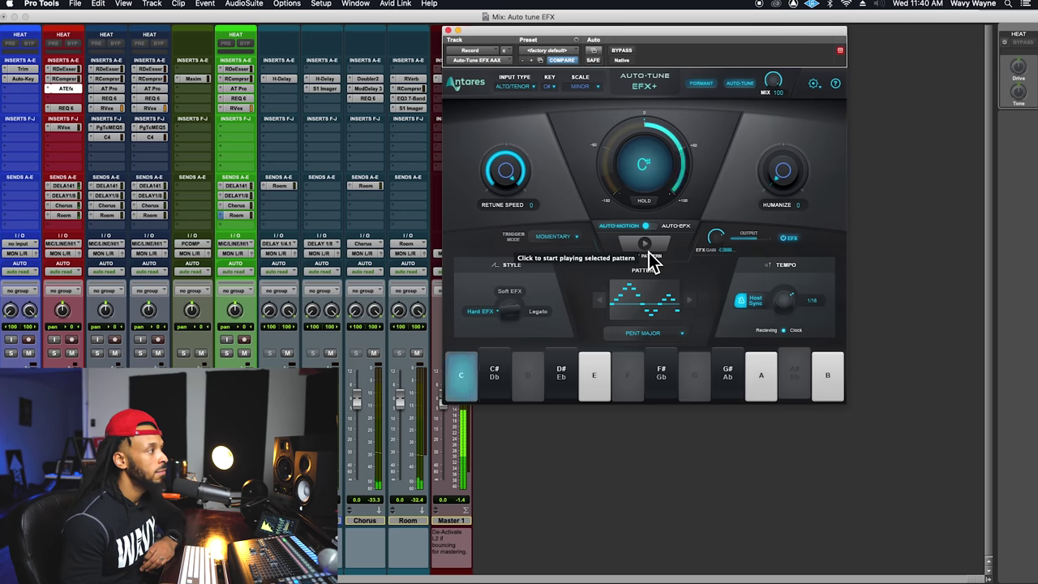
click(649, 256)
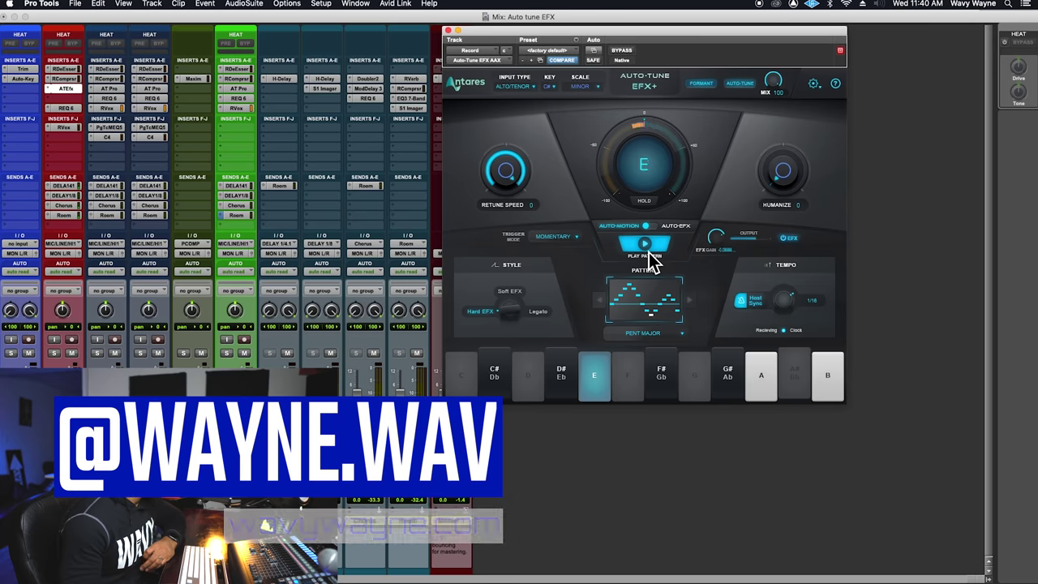
- Select the ARPEGGIO, UP pattern and toggle Play Pattern on and off to audition it
click(664, 336)
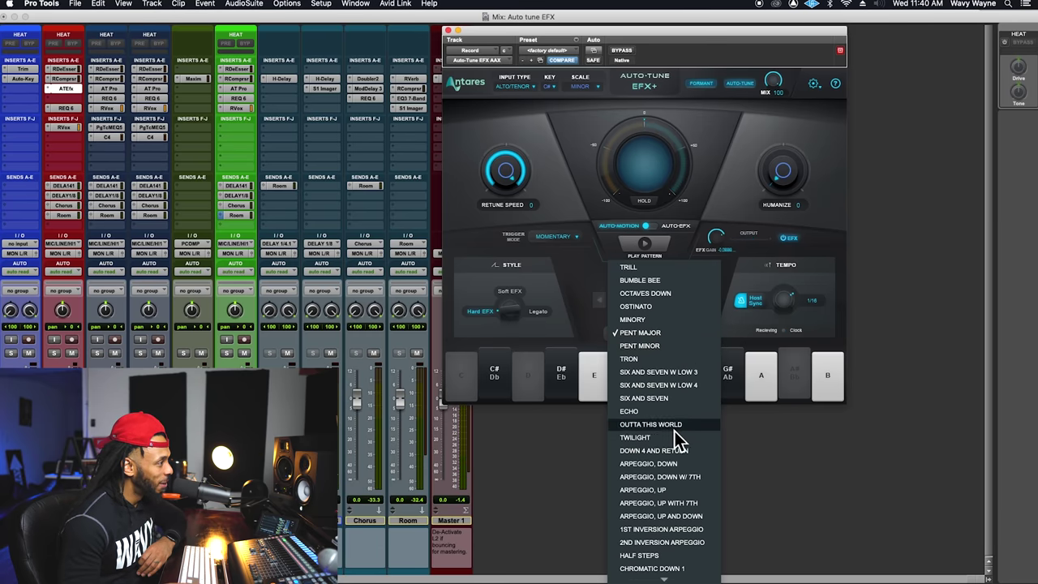
click(698, 490)
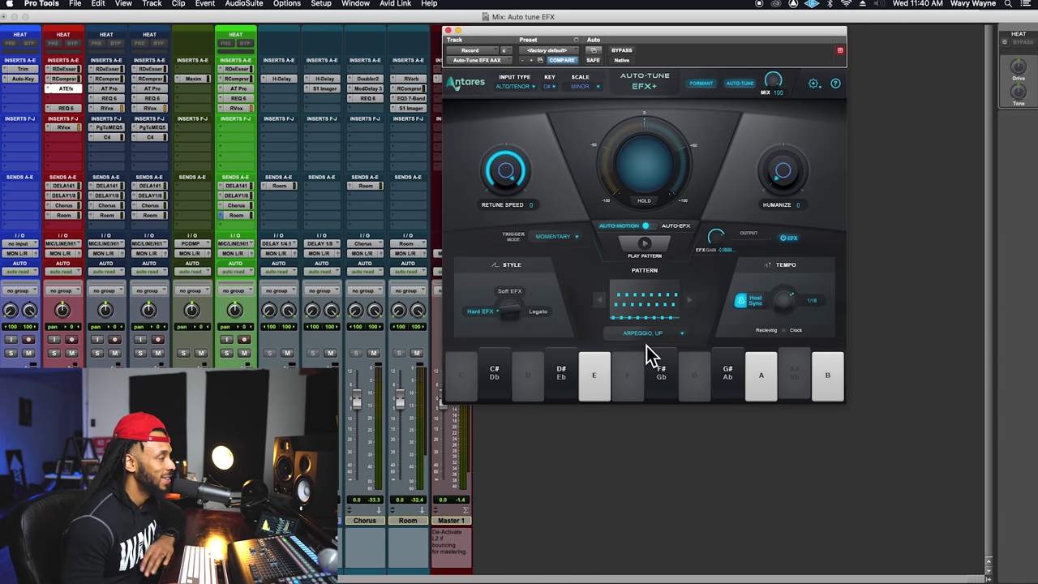
click(664, 251)
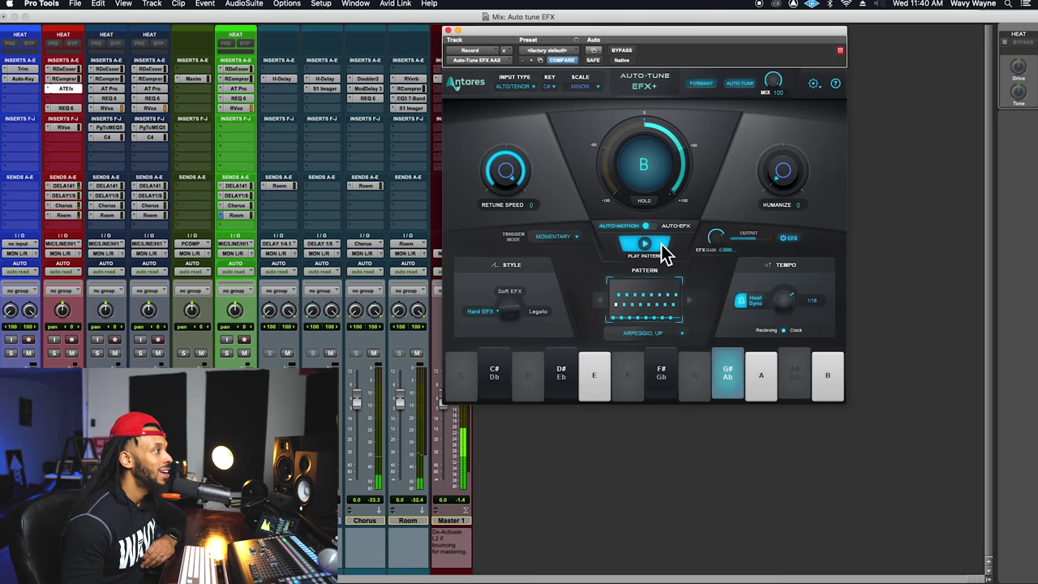
click(664, 250)
click(664, 251)
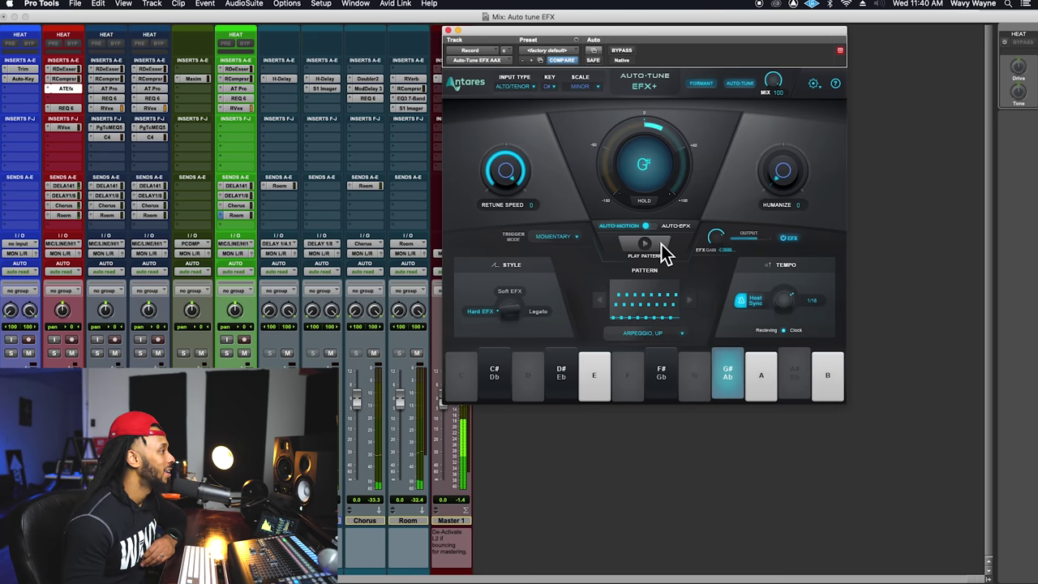
click(664, 250)
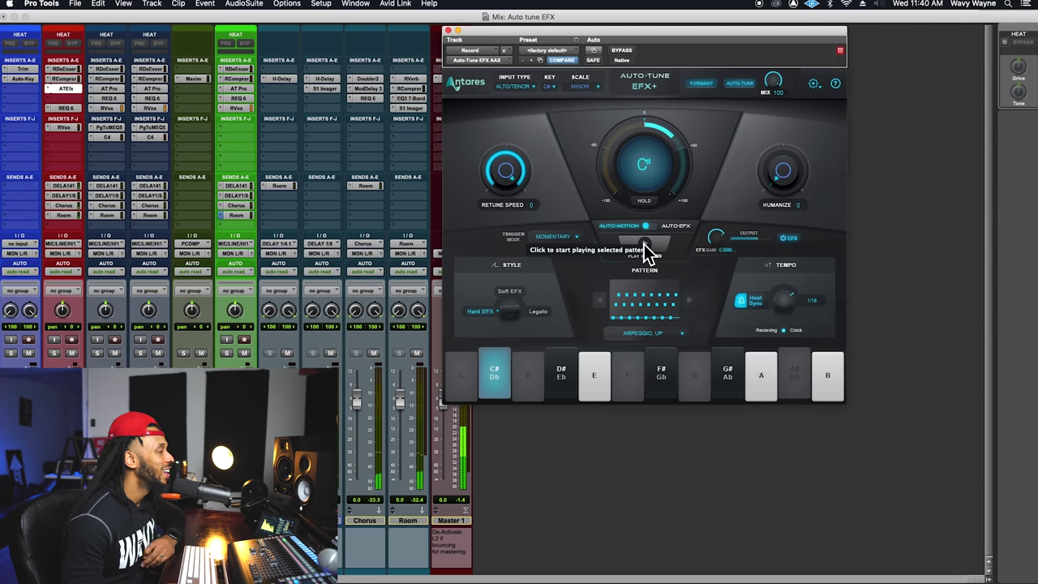
click(644, 244)
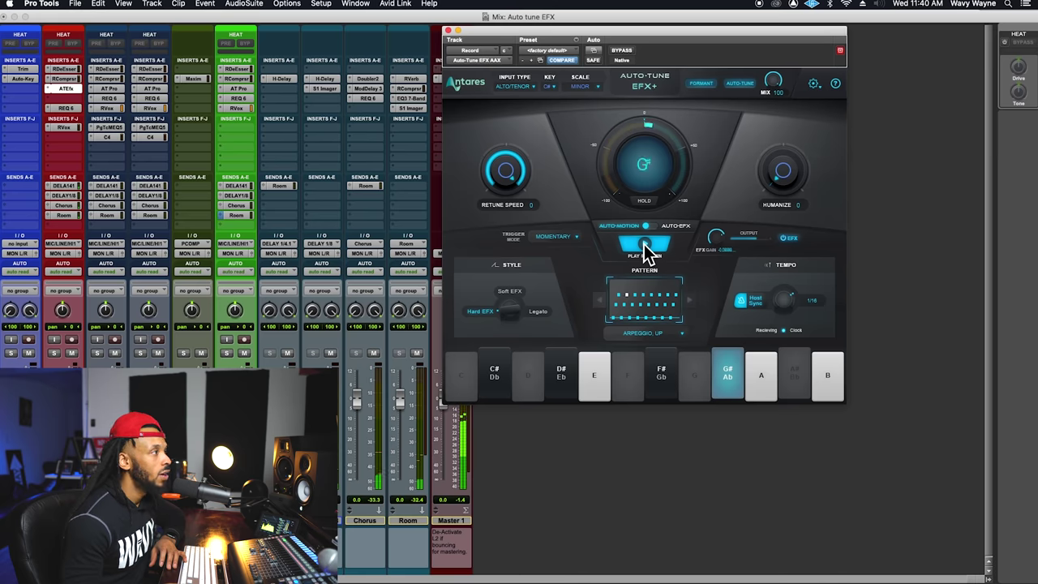
click(644, 247)
- Pick PENT MINOR and play it, then switch the pattern back to PENT MAJOR
click(665, 334)
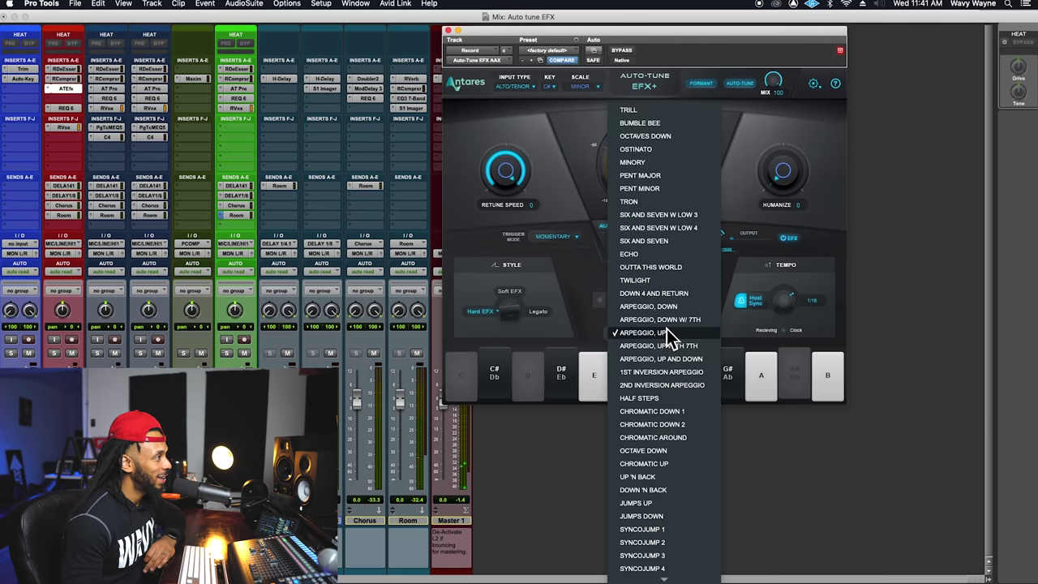
click(689, 189)
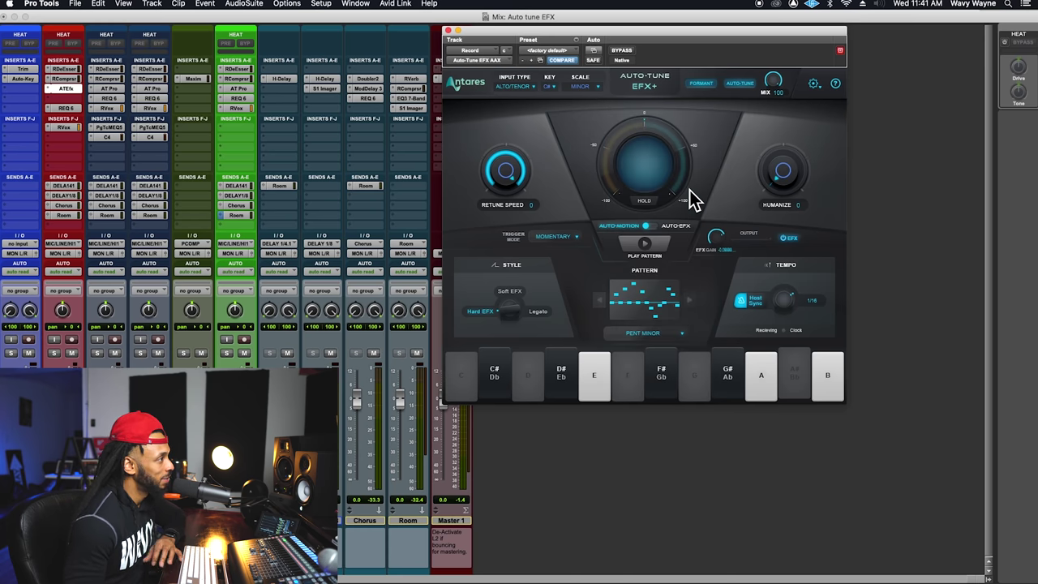
click(645, 338)
click(646, 334)
click(645, 247)
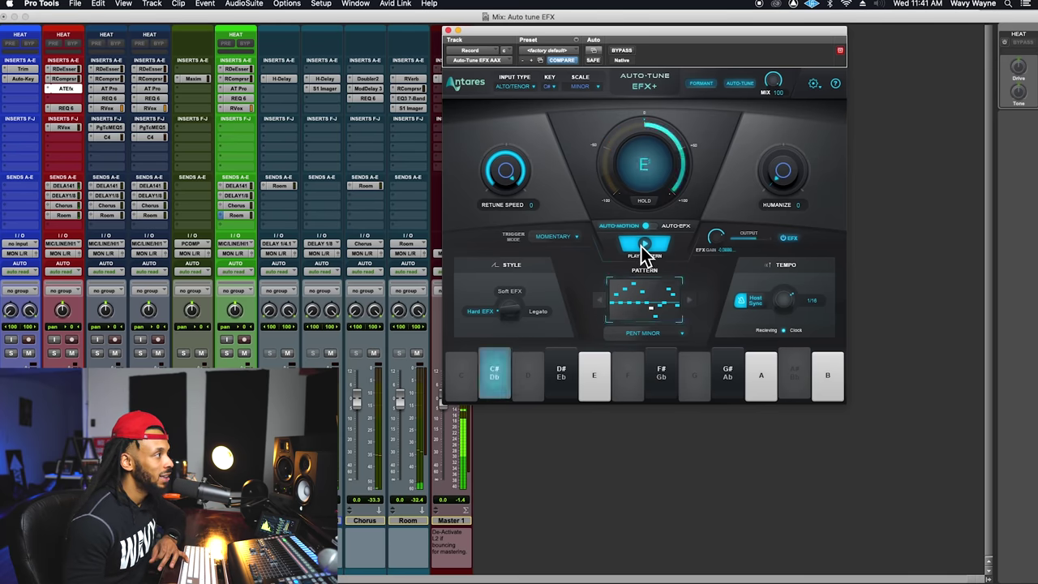
click(647, 334)
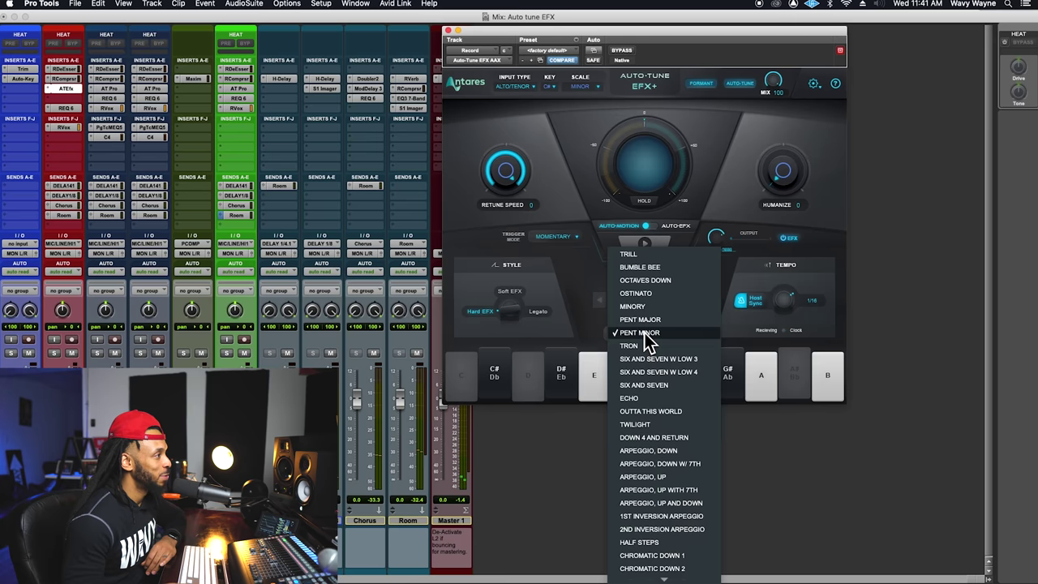
click(649, 331)
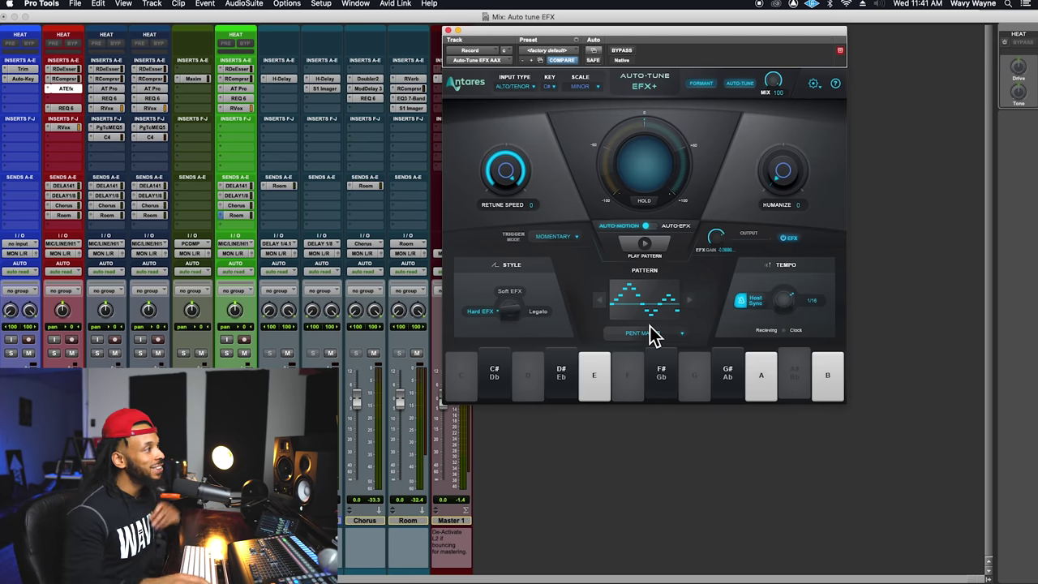
click(556, 239)
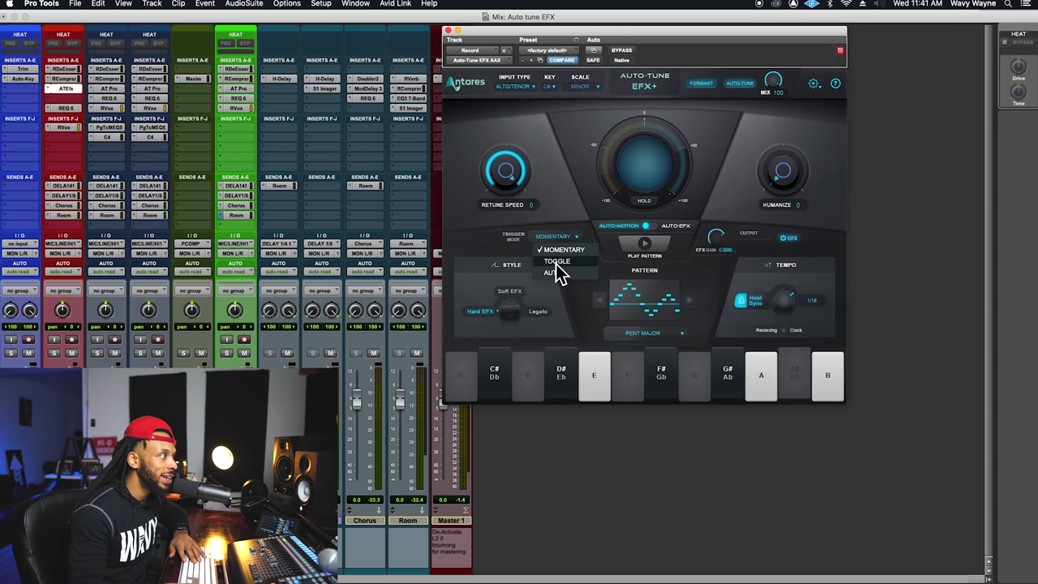
click(559, 261)
click(631, 250)
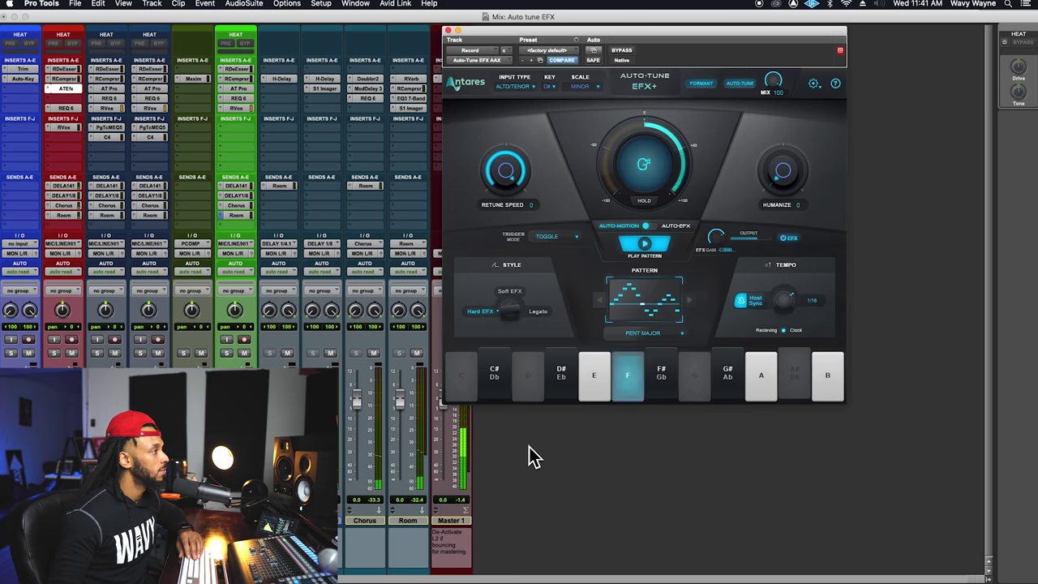
click(557, 240)
click(588, 284)
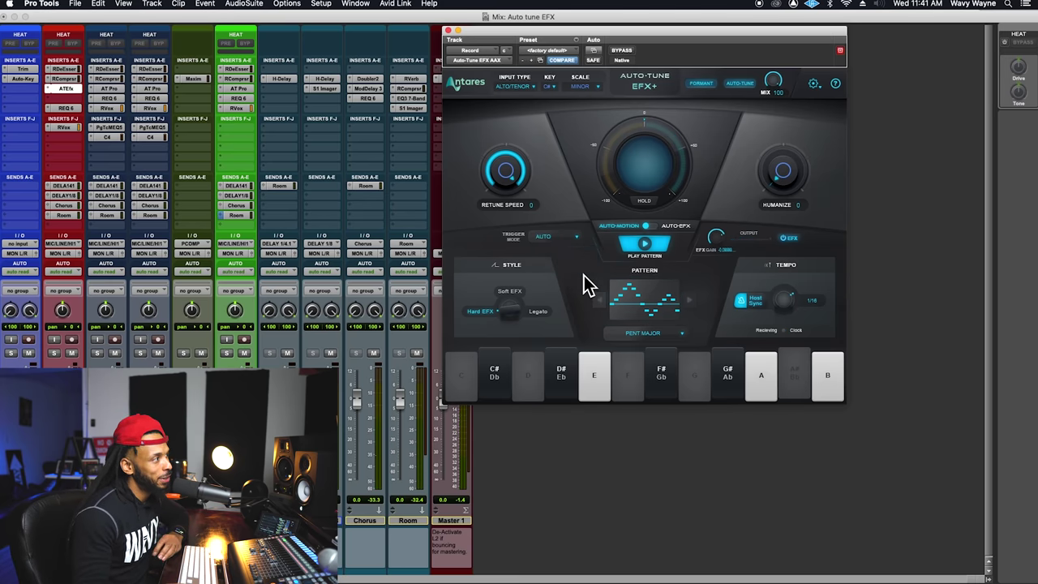
click(647, 257)
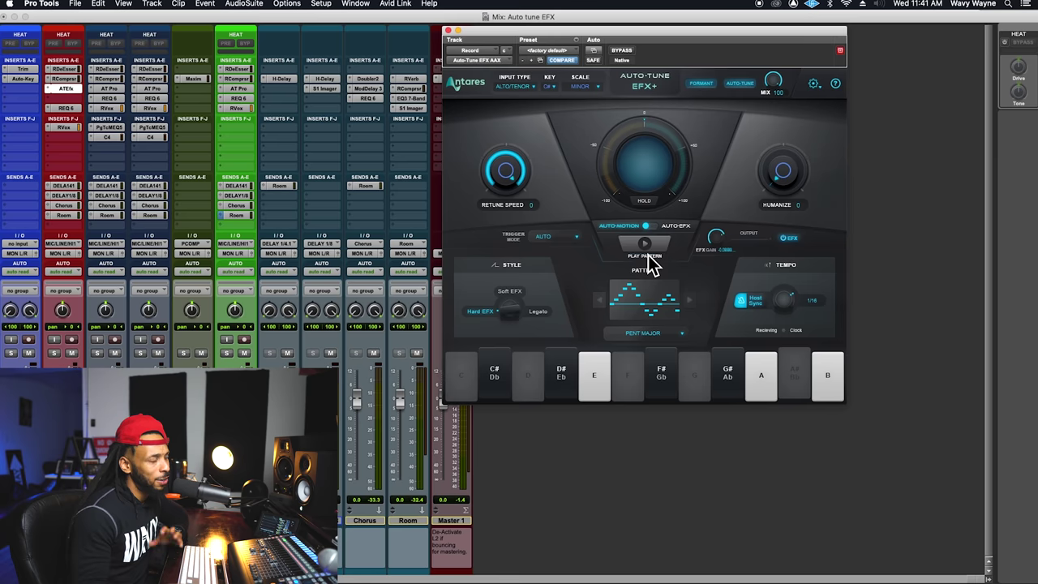
click(558, 236)
click(598, 261)
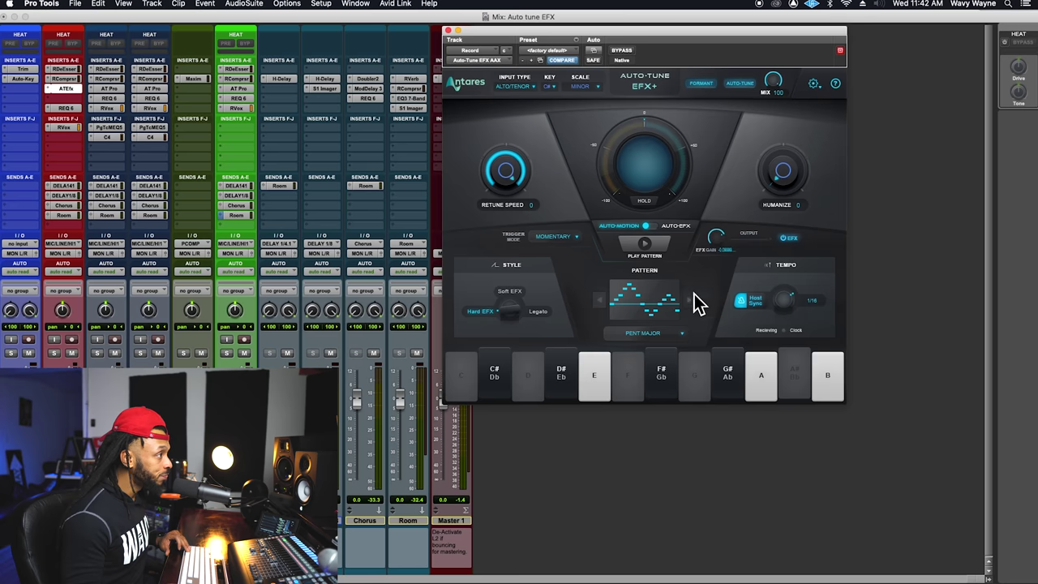
right_click(649, 260)
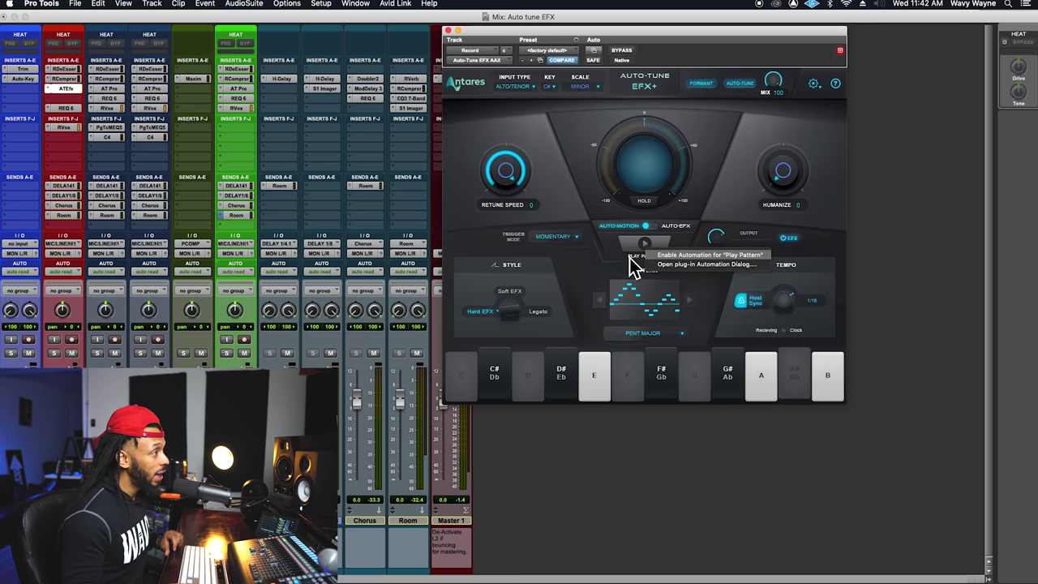
- Enable automation for Play Pattern, set the vocal track to touch, and switch the style to Soft EFX
click(719, 256)
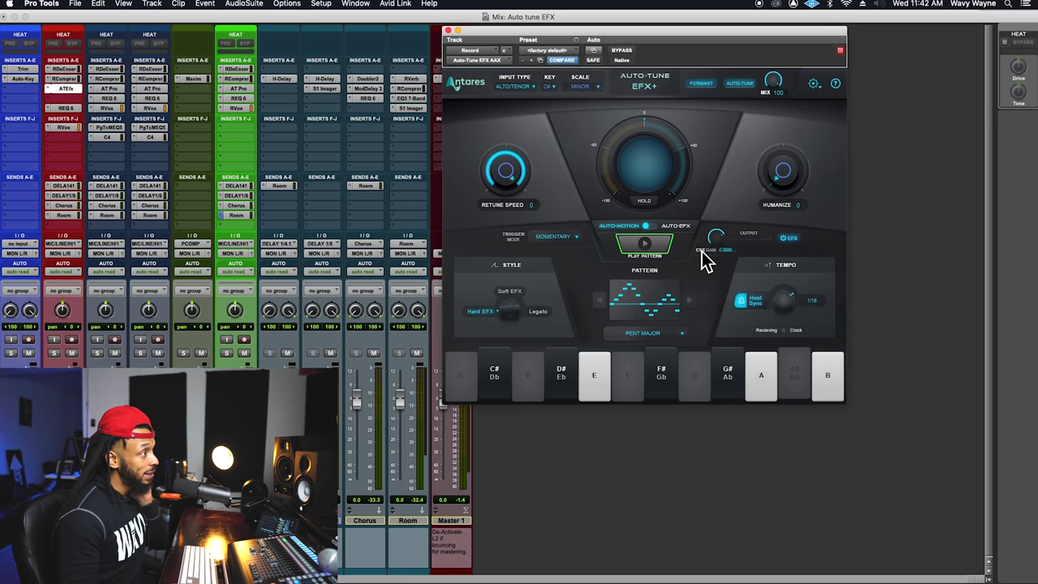
click(70, 278)
click(73, 283)
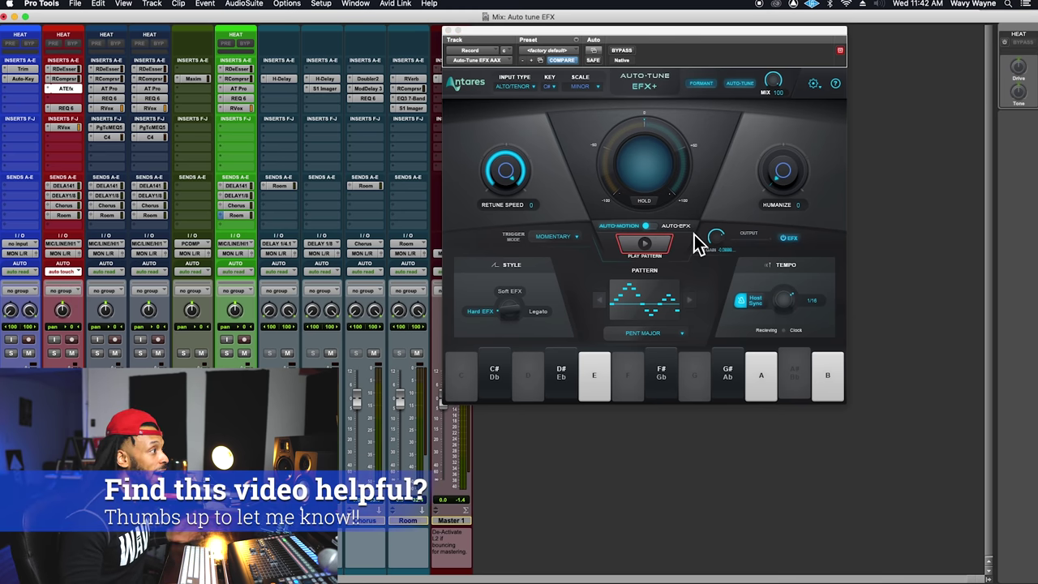
click(665, 256)
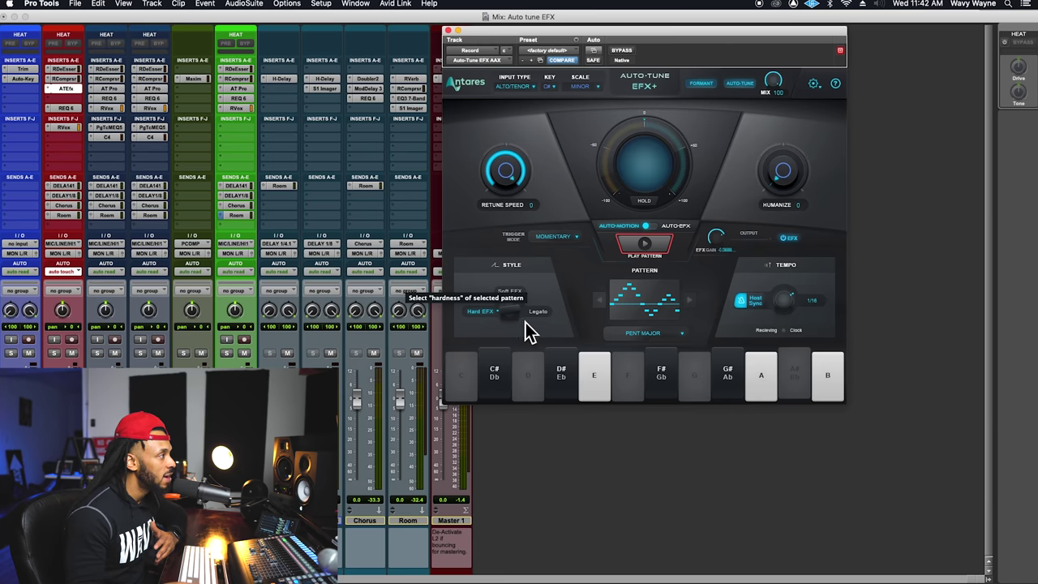
drag(526, 323, 531, 307)
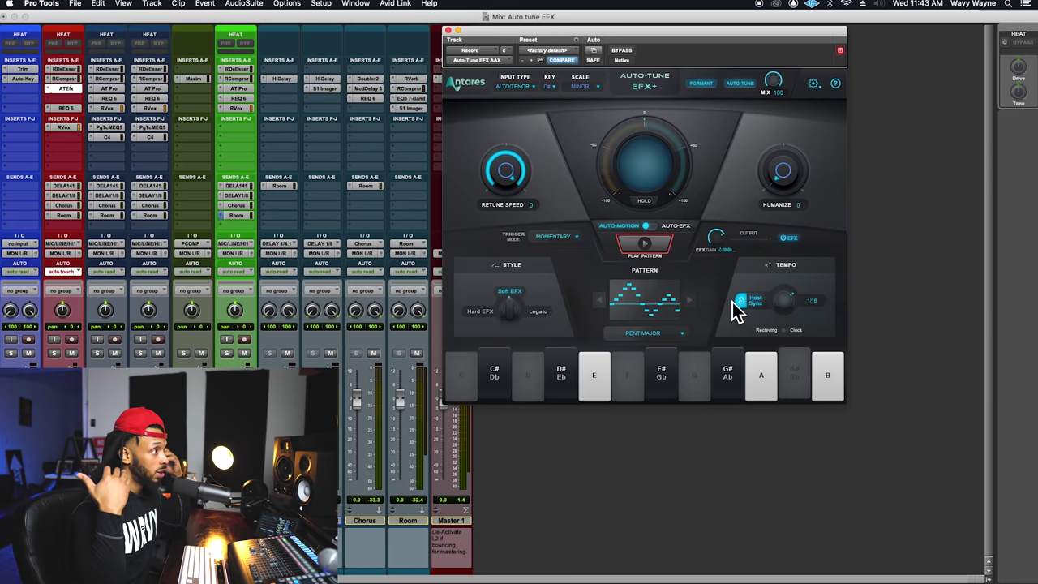
- Start and stop Play Pattern, then hold it briefly to trigger the Pent Major pattern momentarily
click(649, 253)
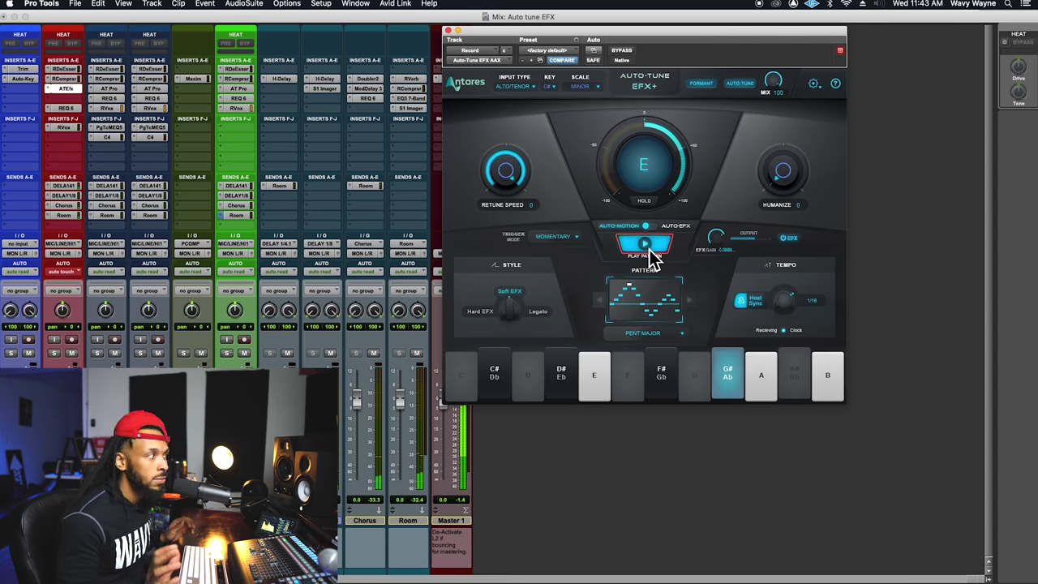
click(649, 251)
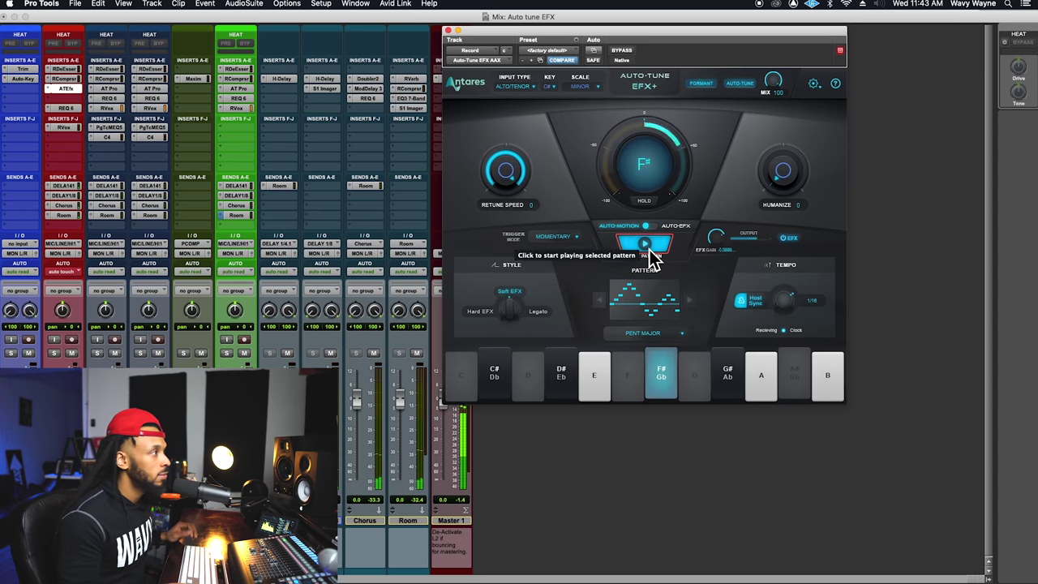
click(650, 251)
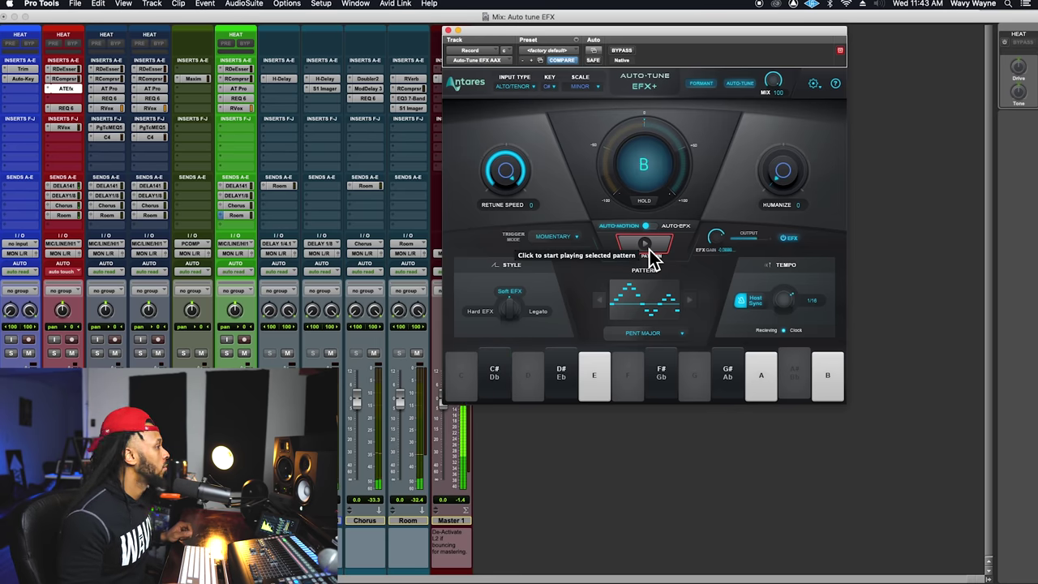
drag(650, 251, 650, 252)
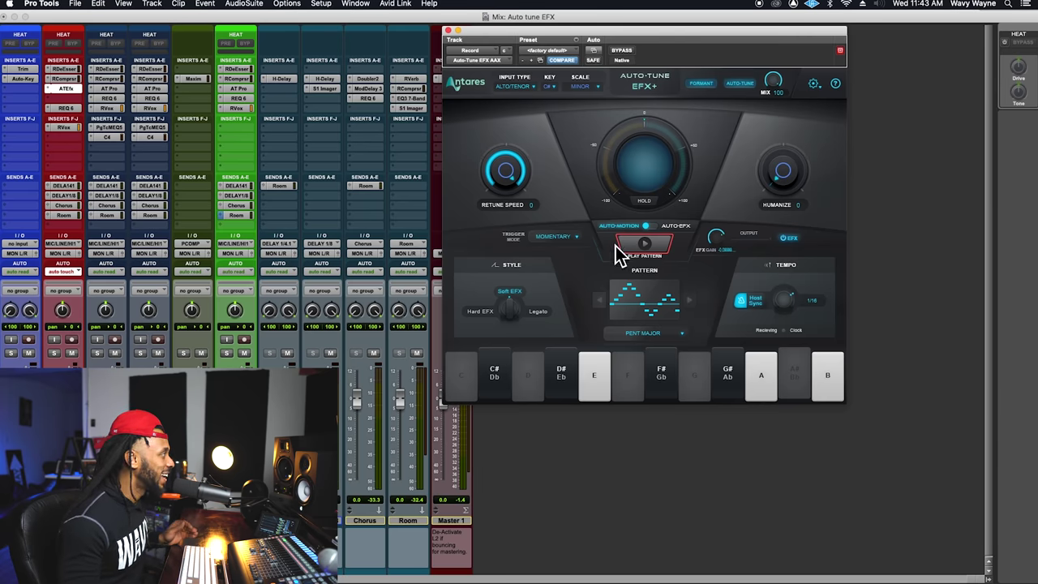
- Set the red vocal track's automation mode selector to read
click(74, 273)
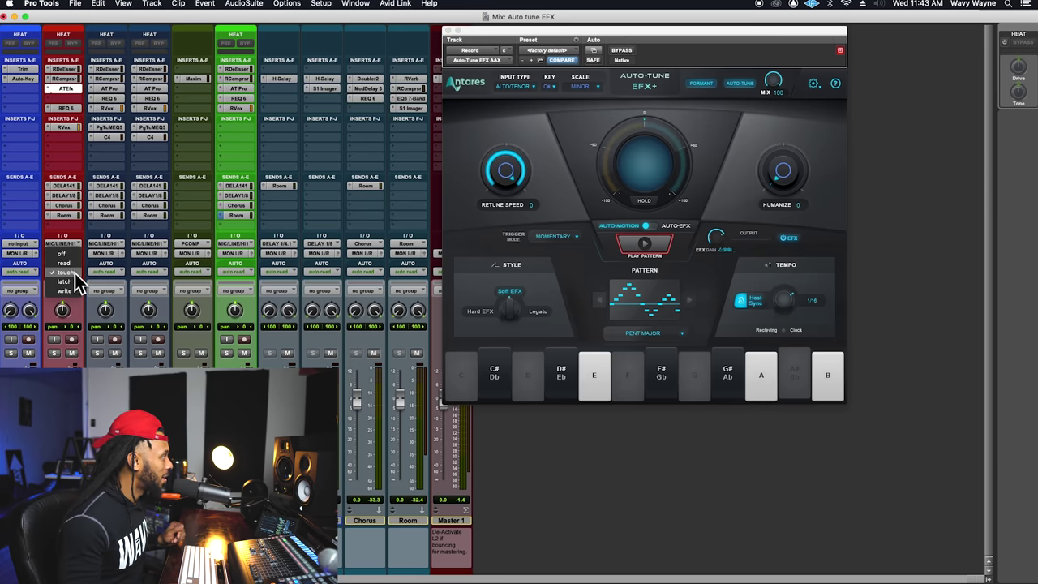
click(74, 266)
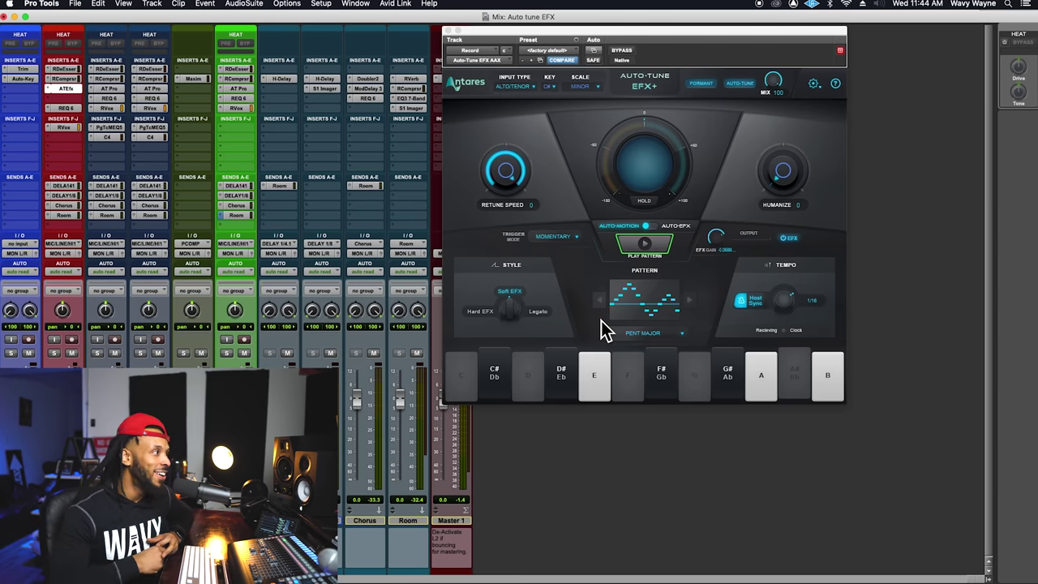
- Toggle Auto-Tune EFX+ from Auto-Motion to Auto-EFX mode
click(661, 235)
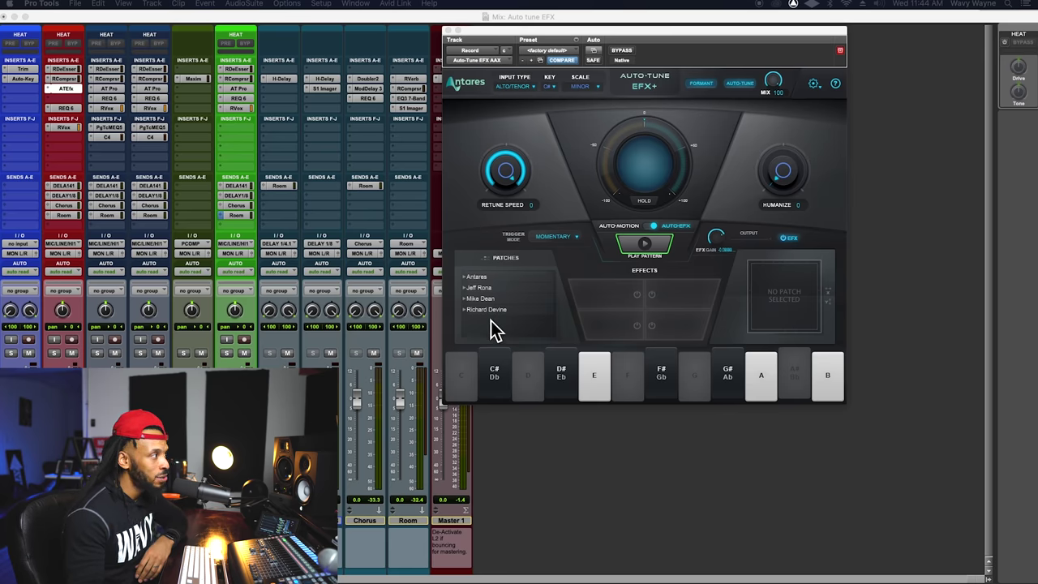
click(475, 277)
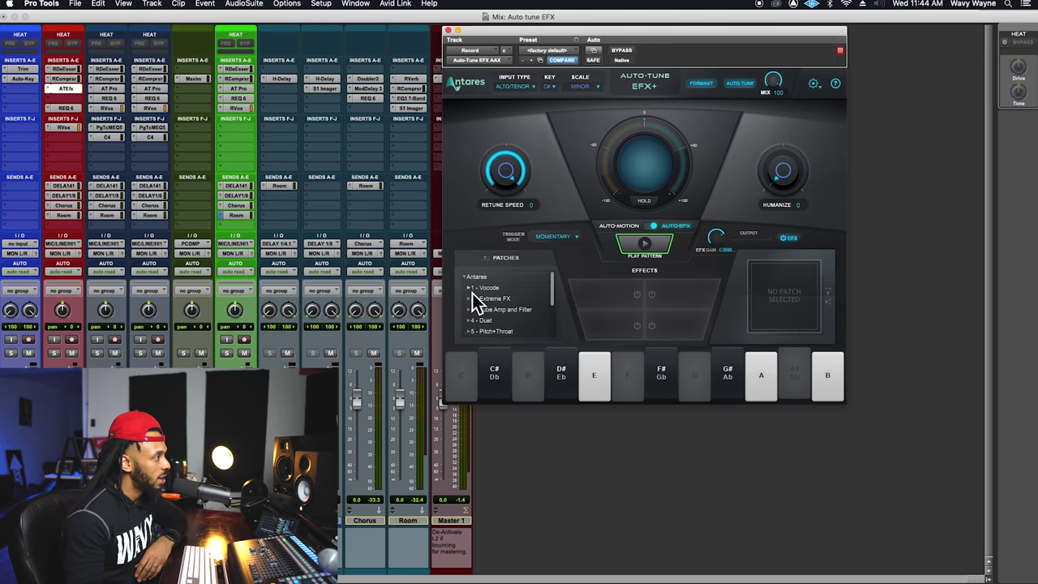
scroll(480, 306, down, 3)
scroll(491, 304, up, 4)
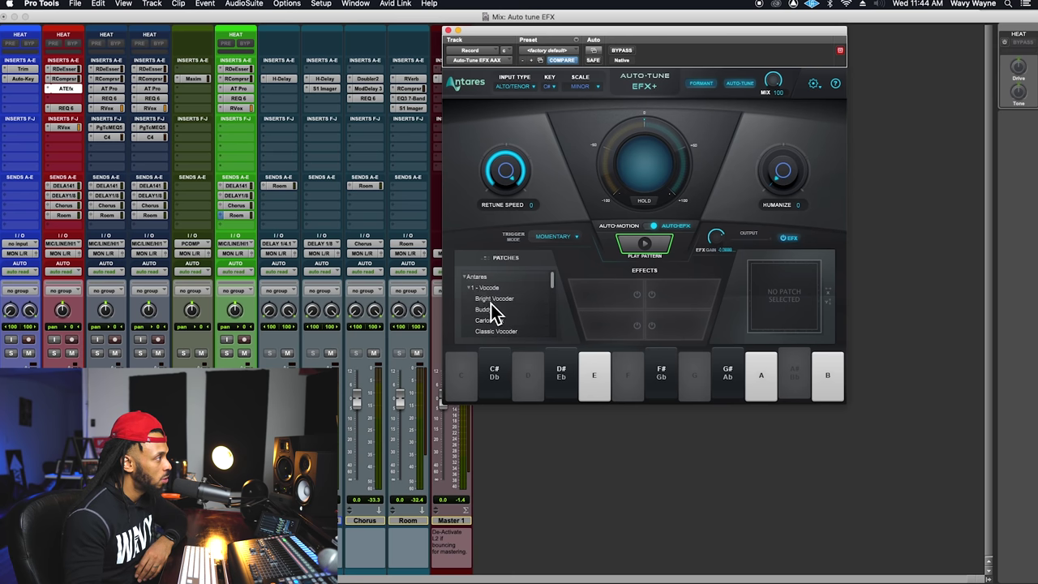
click(467, 291)
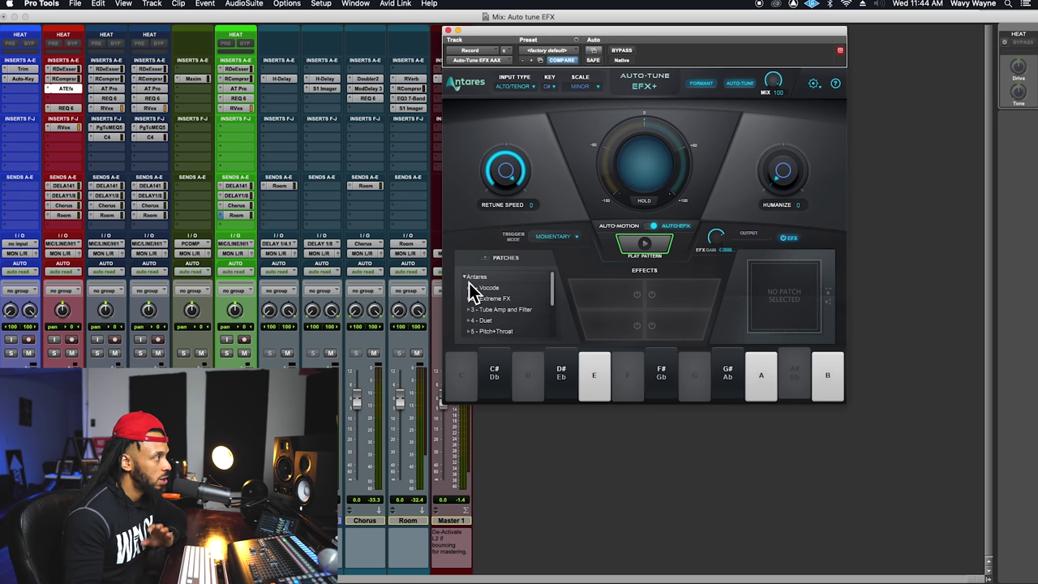
click(468, 279)
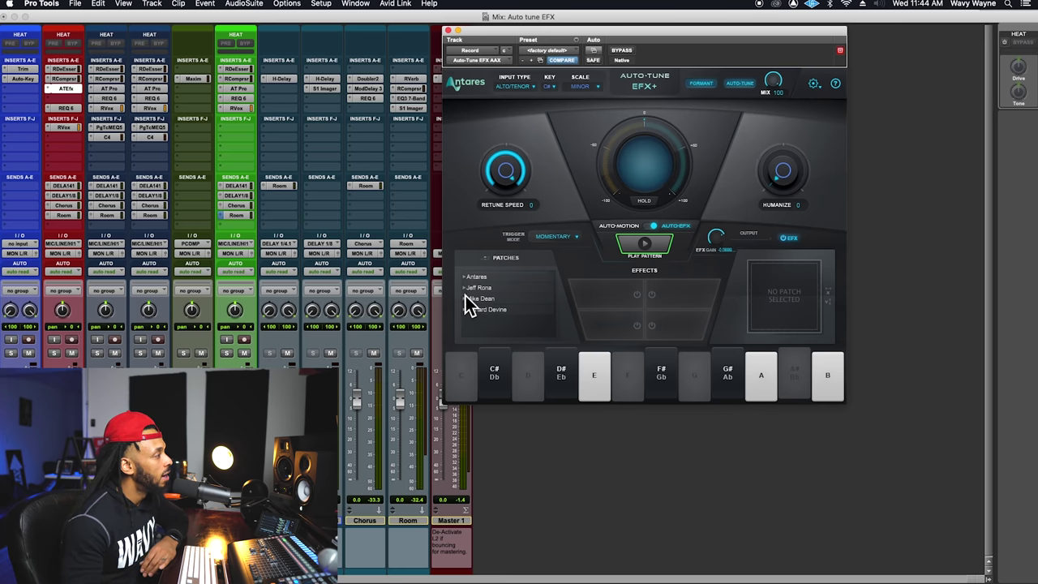
click(468, 309)
scroll(499, 340, down, 3)
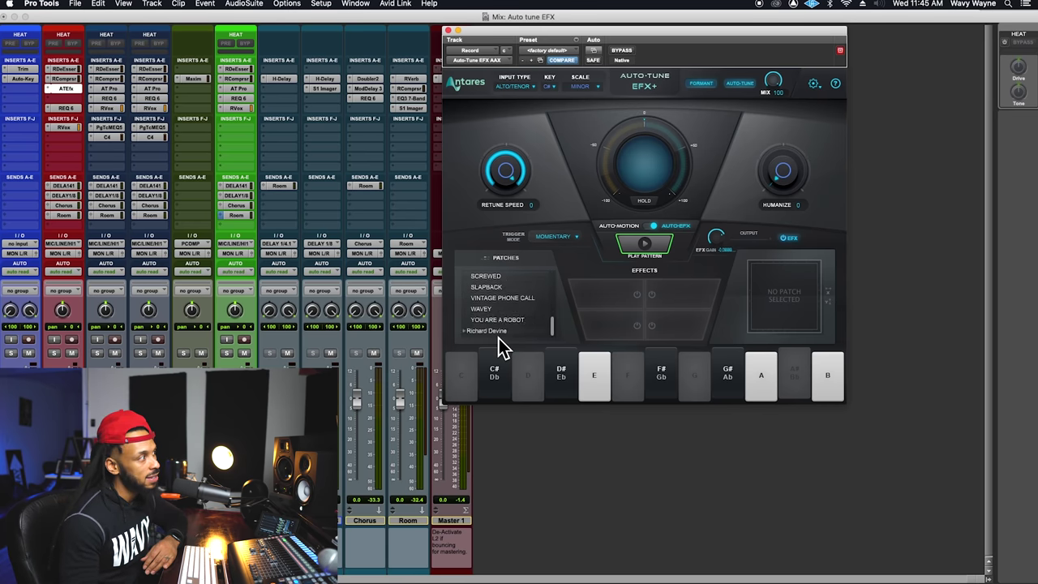
scroll(491, 332, up, 3)
click(469, 303)
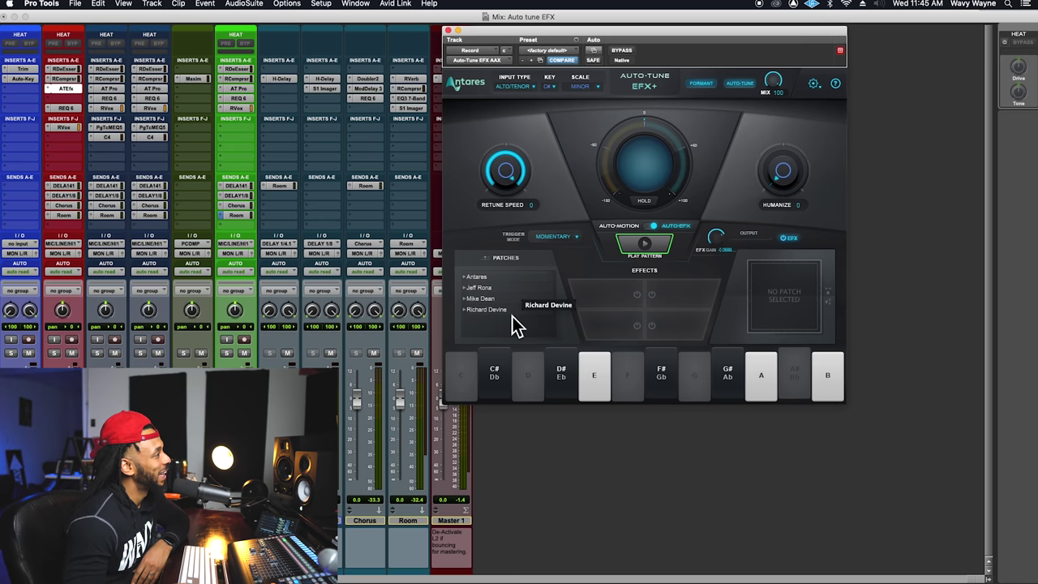
click(465, 277)
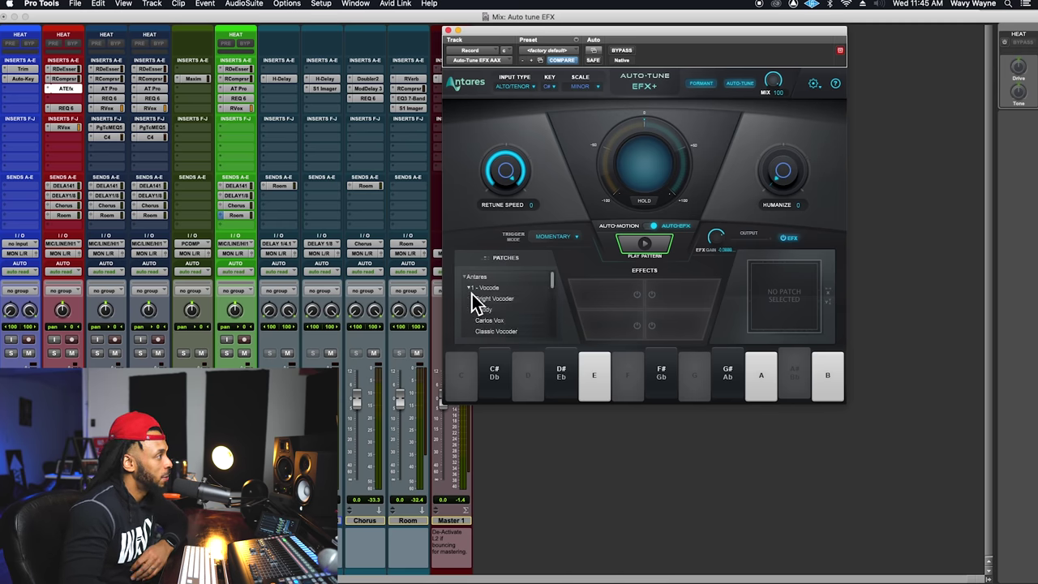
- Expand the Antares '1 - Vocode' folder and load the Bright Vocoder patch
click(471, 290)
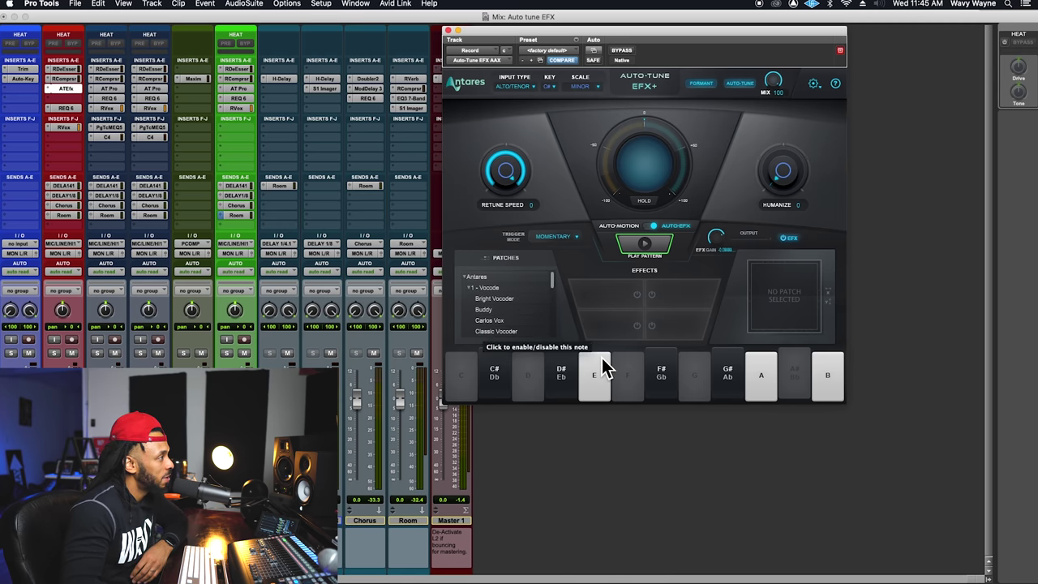
click(530, 303)
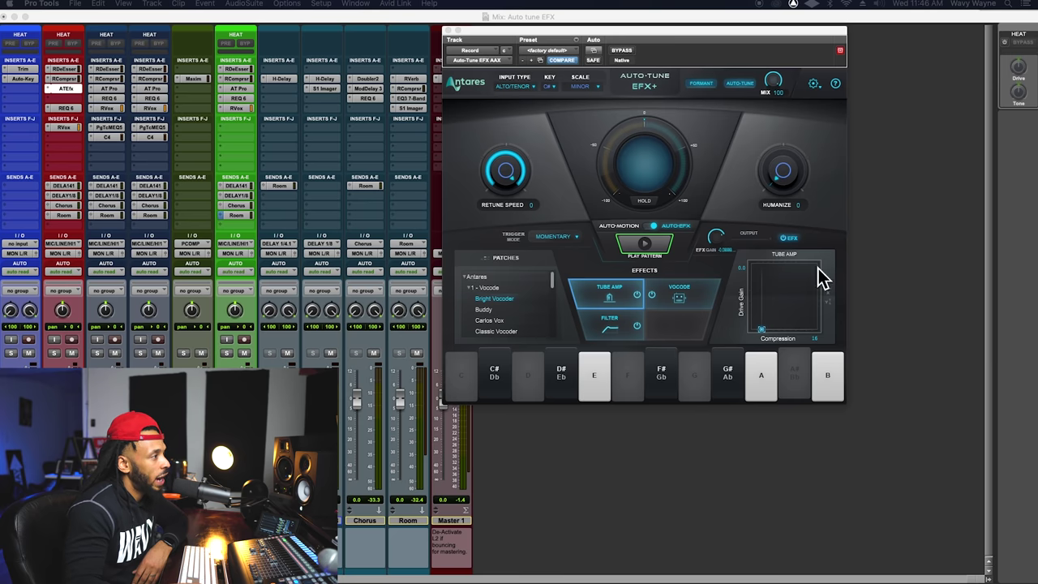
- Drag the Tube Amp XY pad to Drive Gain 12.2 and Compression 70, then stop playback
mouse_move(765, 332)
mouse_down()
mouse_move(785, 335)
mouse_move(803, 307)
mouse_move(771, 332)
mouse_up()
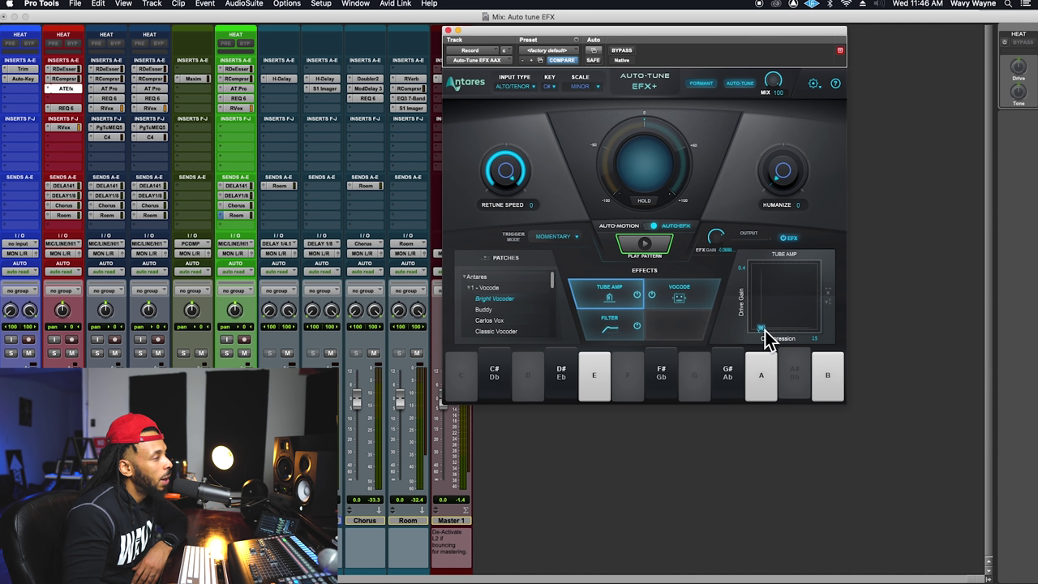
mouse_move(764, 333)
mouse_down()
mouse_move(759, 301)
mouse_move(762, 338)
mouse_move(804, 338)
mouse_move(767, 343)
mouse_up()
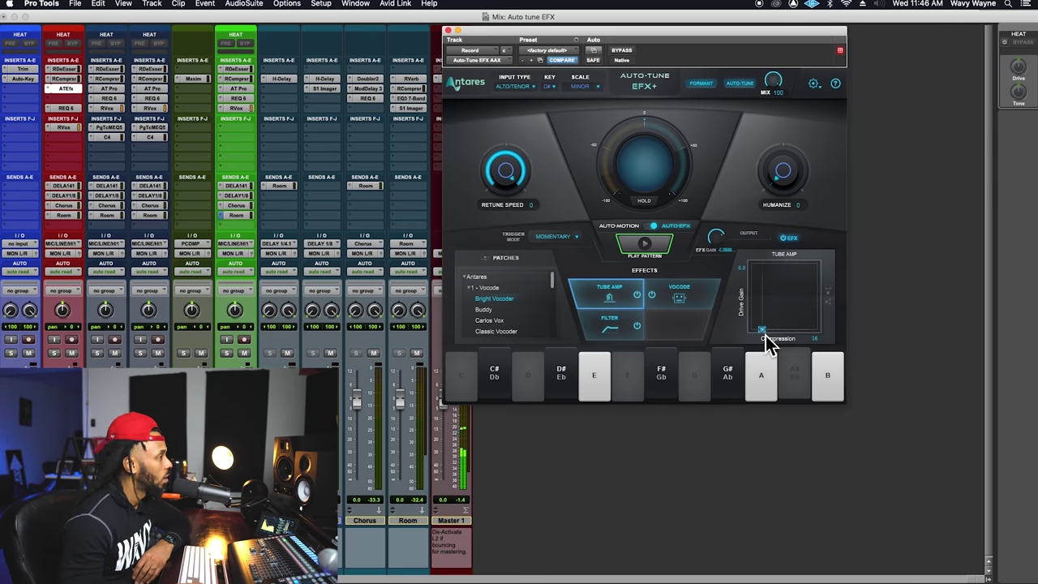
drag(767, 343, 795, 307)
mouse_move(789, 292)
mouse_down()
mouse_move(780, 307)
mouse_move(790, 312)
mouse_move(773, 313)
mouse_move(765, 299)
mouse_move(800, 287)
mouse_move(803, 306)
mouse_move(800, 290)
mouse_move(779, 294)
mouse_move(801, 298)
mouse_up()
key(space)
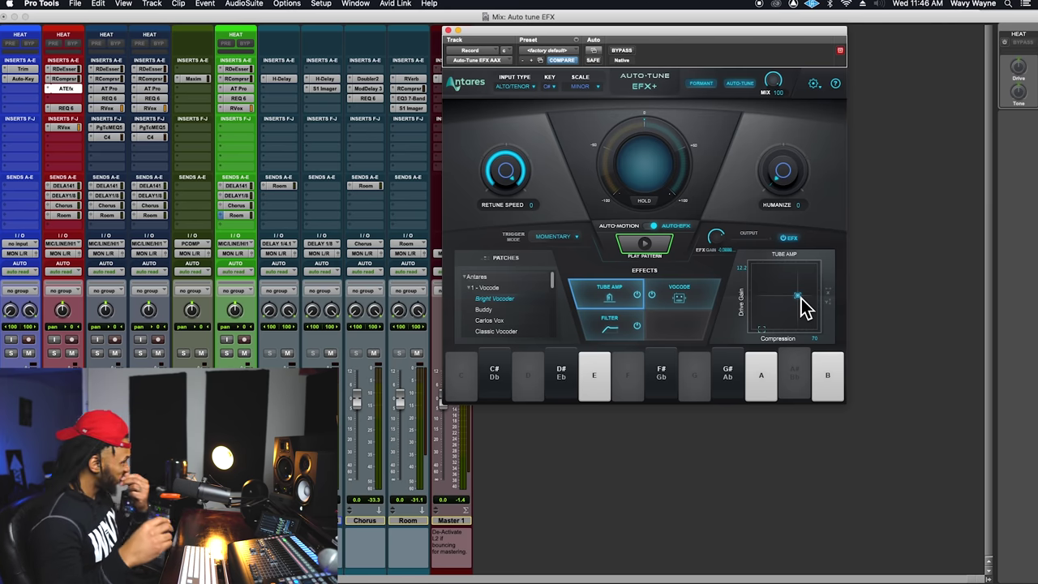
click(710, 293)
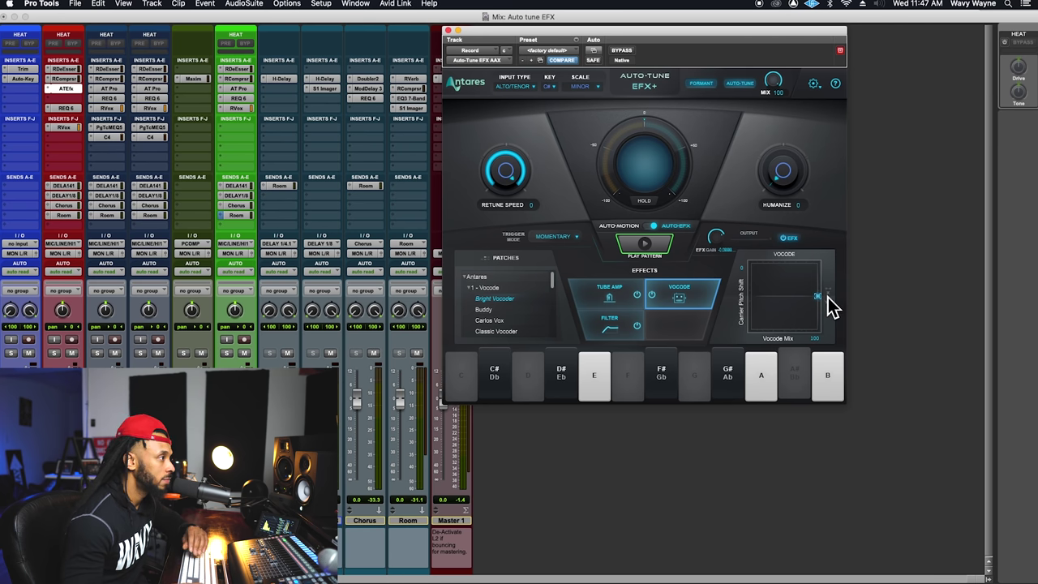
mouse_move(820, 299)
mouse_down()
mouse_move(756, 297)
mouse_move(795, 299)
mouse_move(801, 273)
mouse_move(828, 262)
mouse_move(855, 365)
mouse_move(843, 311)
mouse_move(786, 307)
mouse_move(830, 302)
mouse_up()
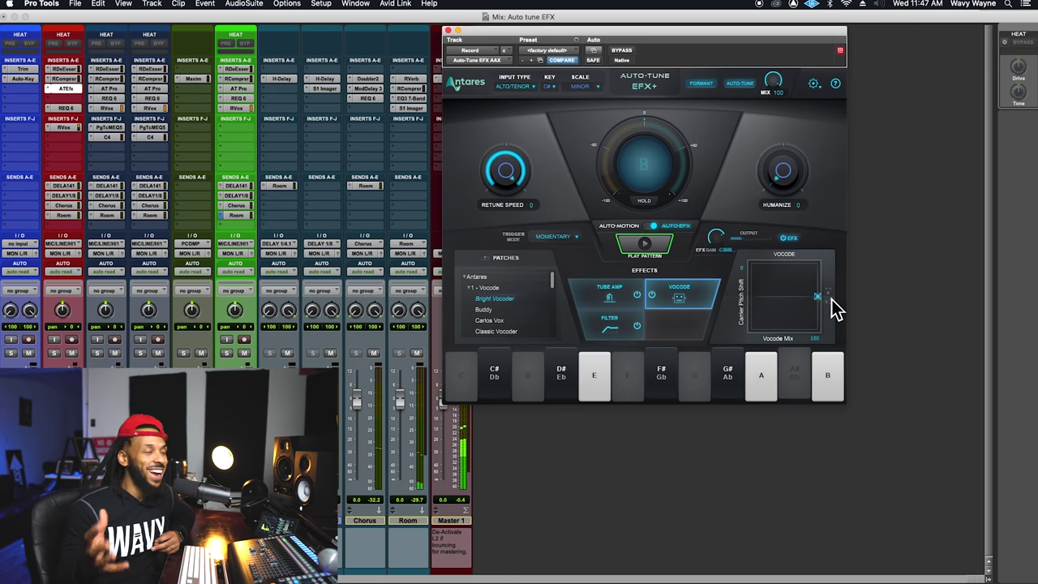
click(620, 327)
click(688, 310)
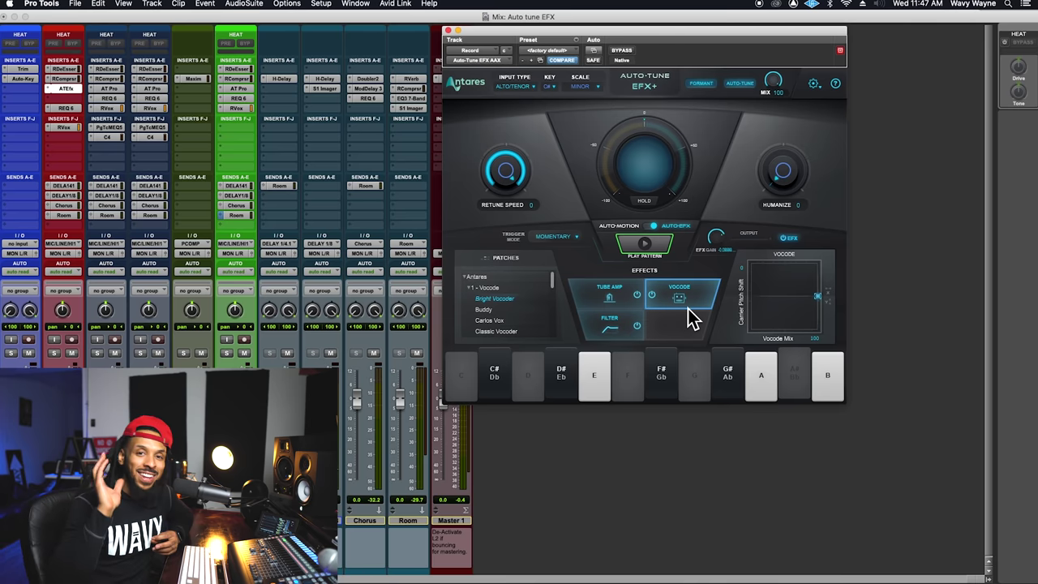
click(617, 304)
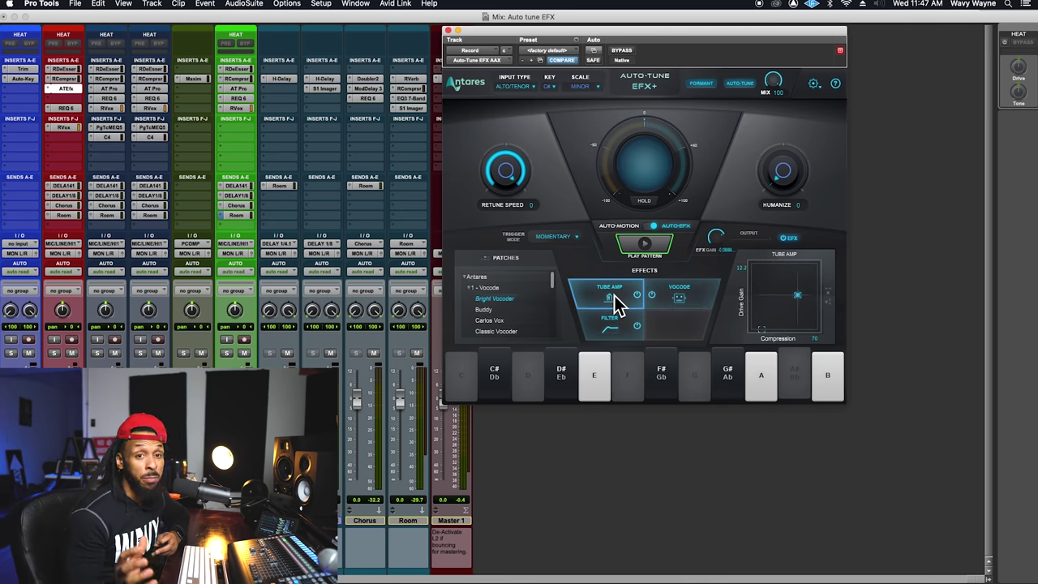
click(470, 288)
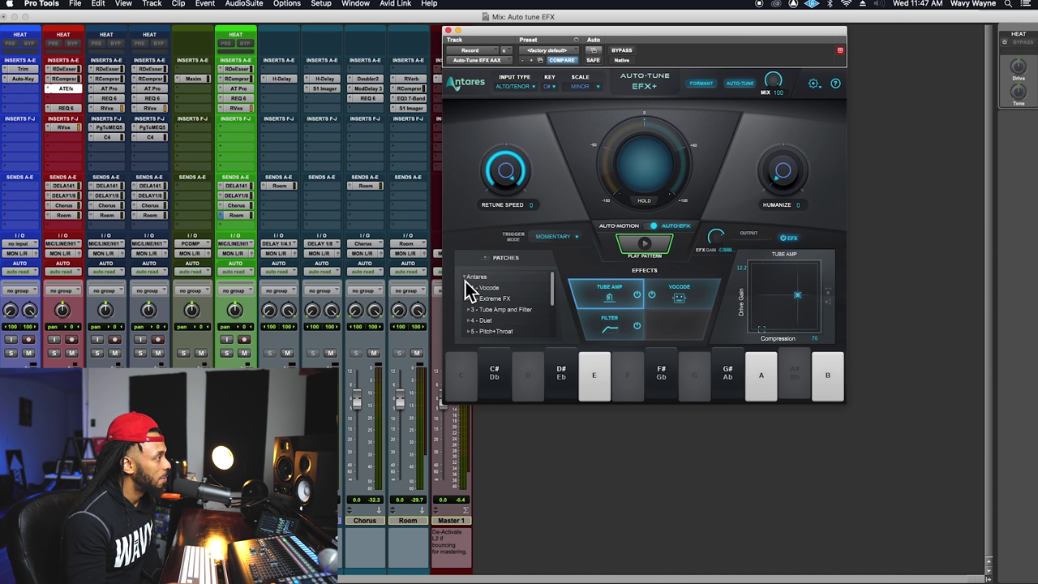
- Load BUBBLING LEAD VOX from the artist folder, then lower pitch shift and shorten throat length
click(466, 277)
click(465, 298)
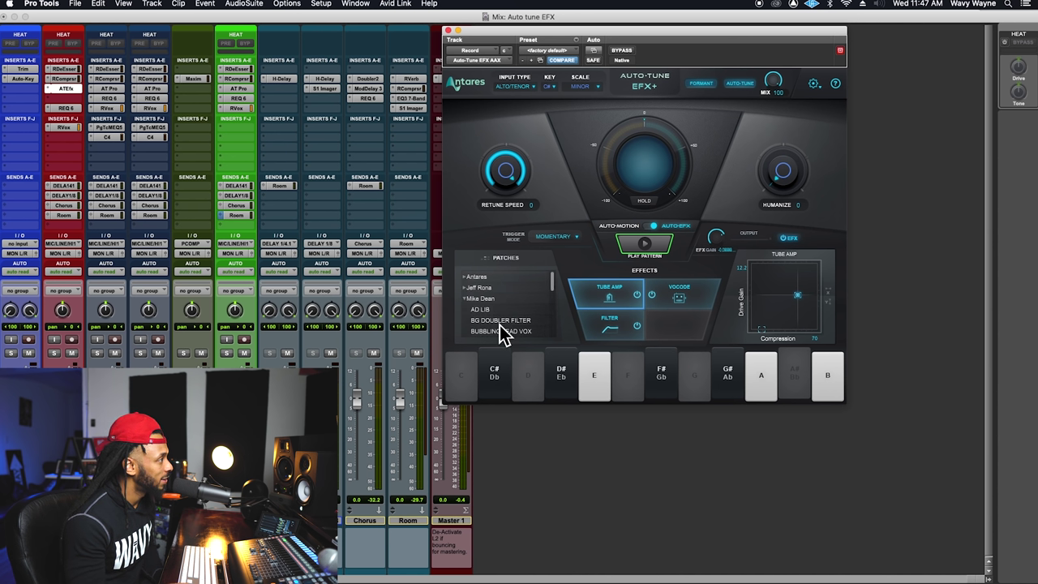
scroll(499, 325, down, 3)
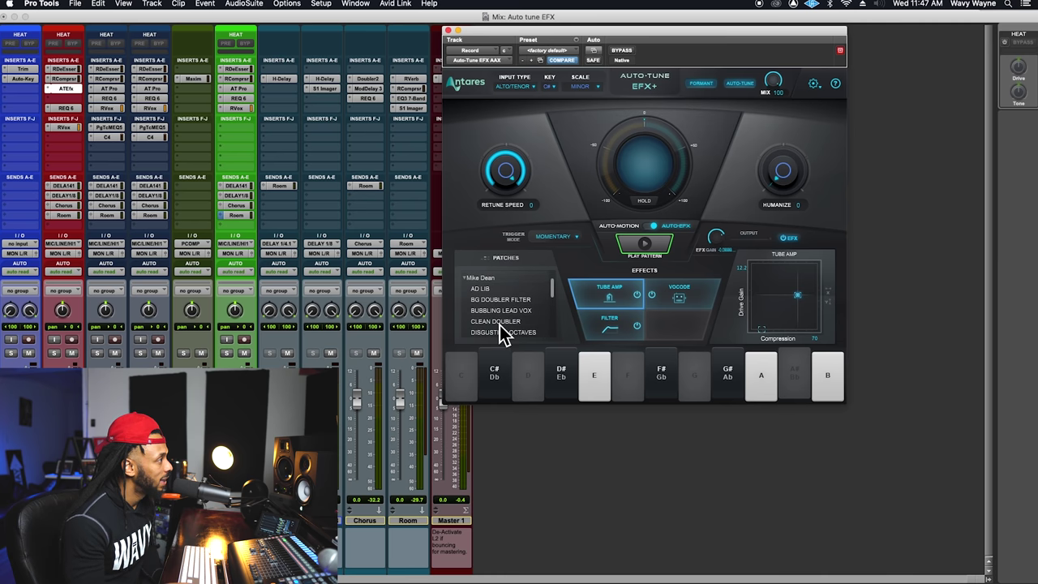
click(480, 313)
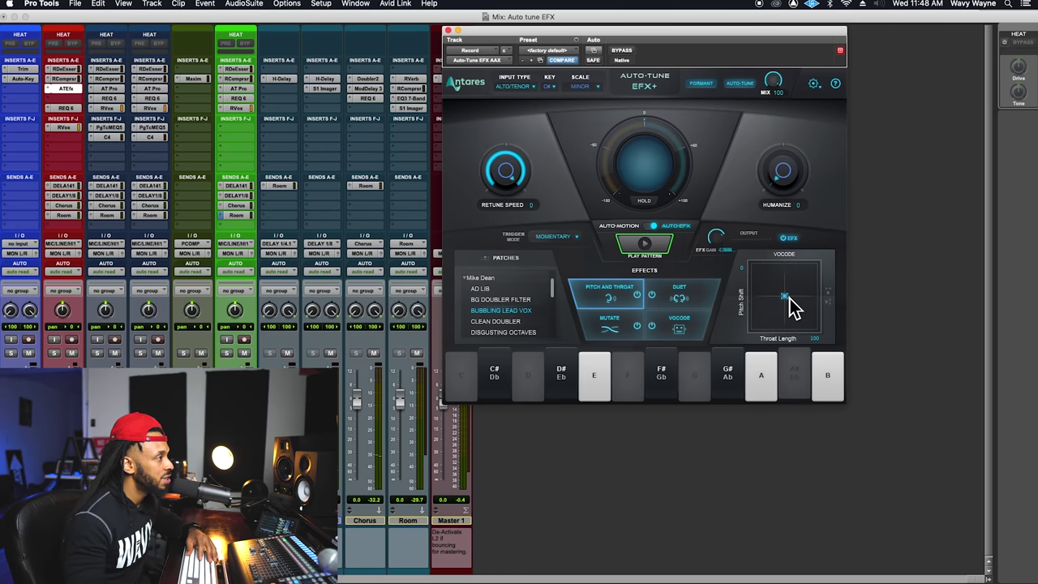
mouse_move(790, 306)
mouse_down()
mouse_move(779, 318)
mouse_move(775, 301)
mouse_move(806, 287)
mouse_move(780, 321)
mouse_up()
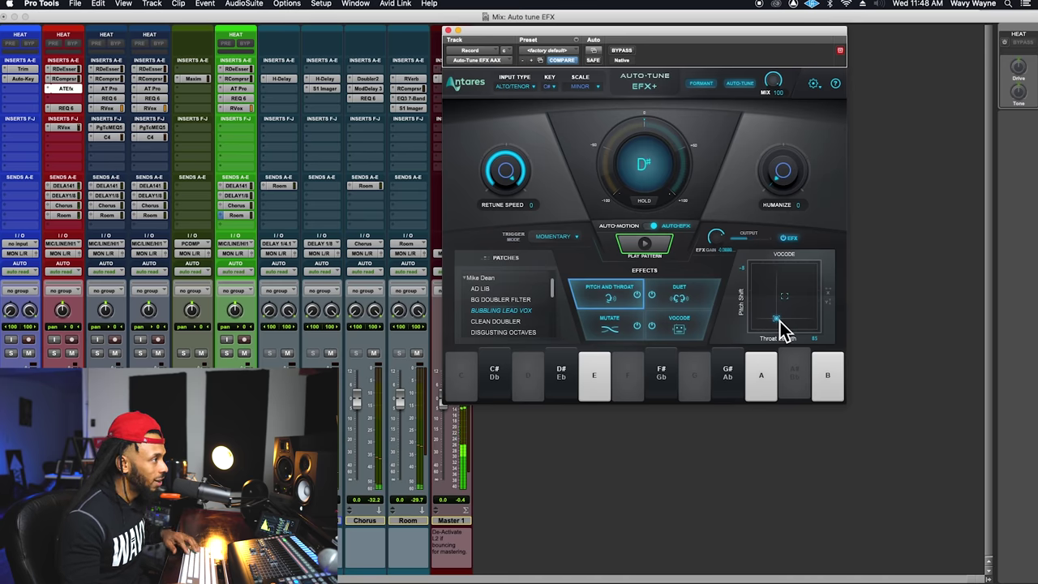
- Nudge the Vocode pad handle up to recentre Pitch Shift and return Throat Length to 100
drag(778, 318, 789, 298)
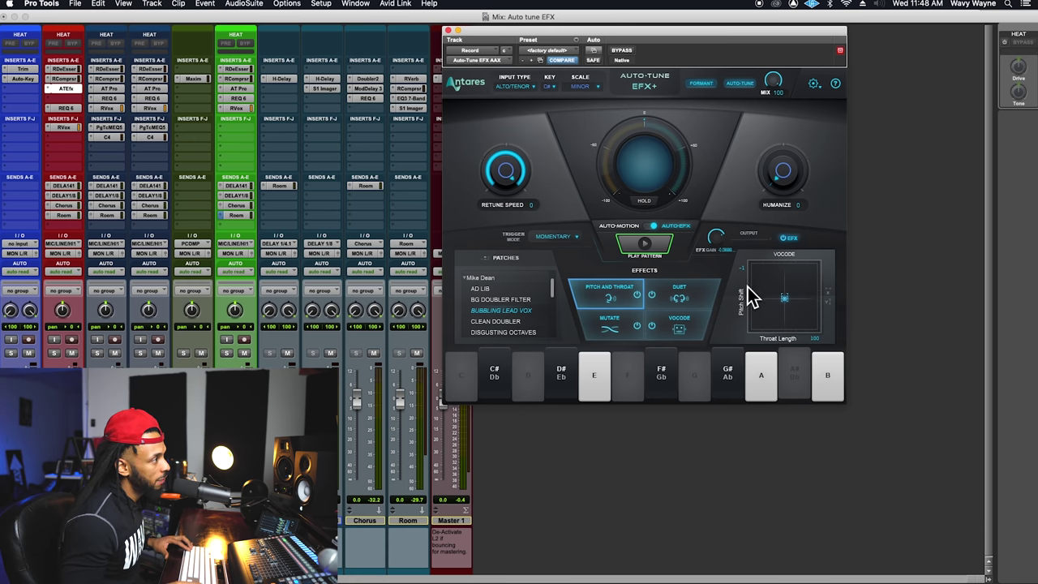
- Add Pitch Shift and Throat Length to the automatable parameters and confirm with OK
click(600, 53)
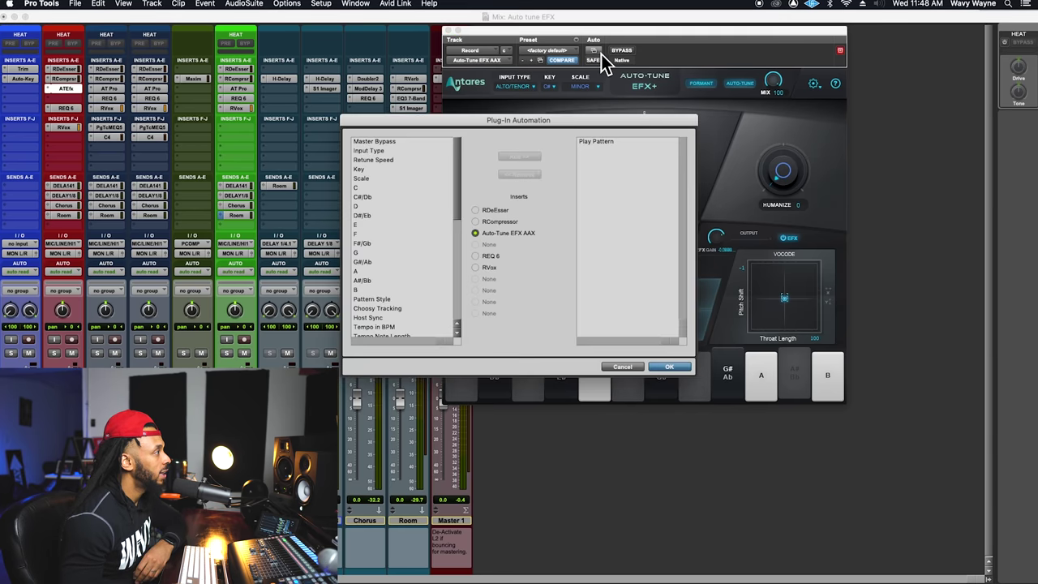
scroll(387, 276, down, 10)
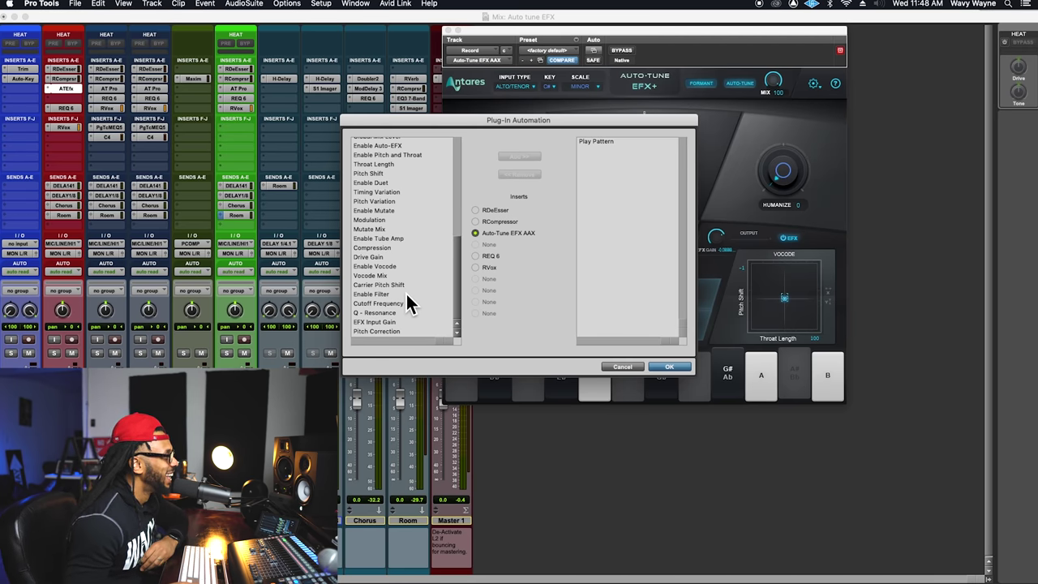
click(394, 172)
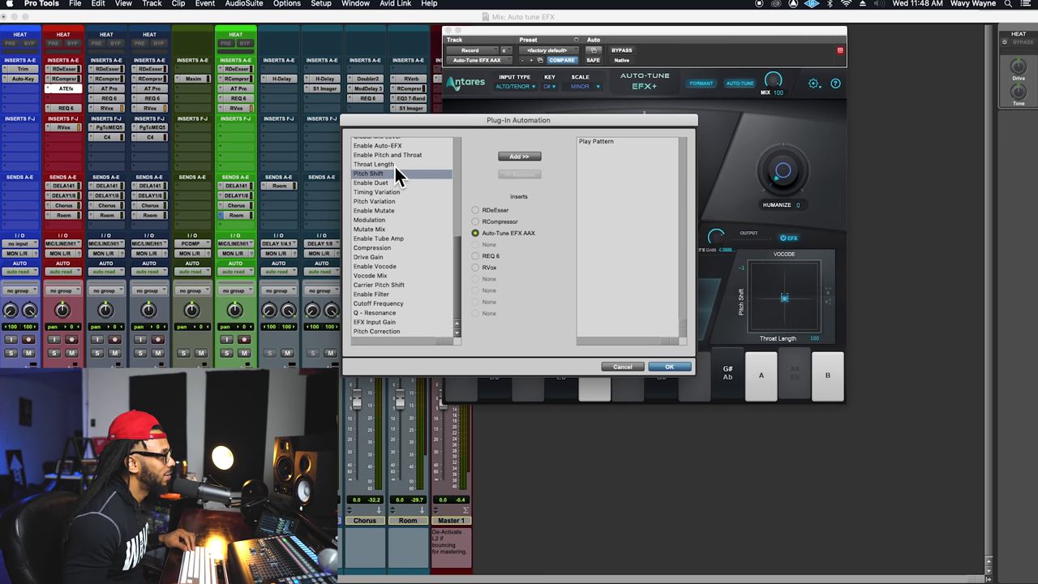
click(520, 157)
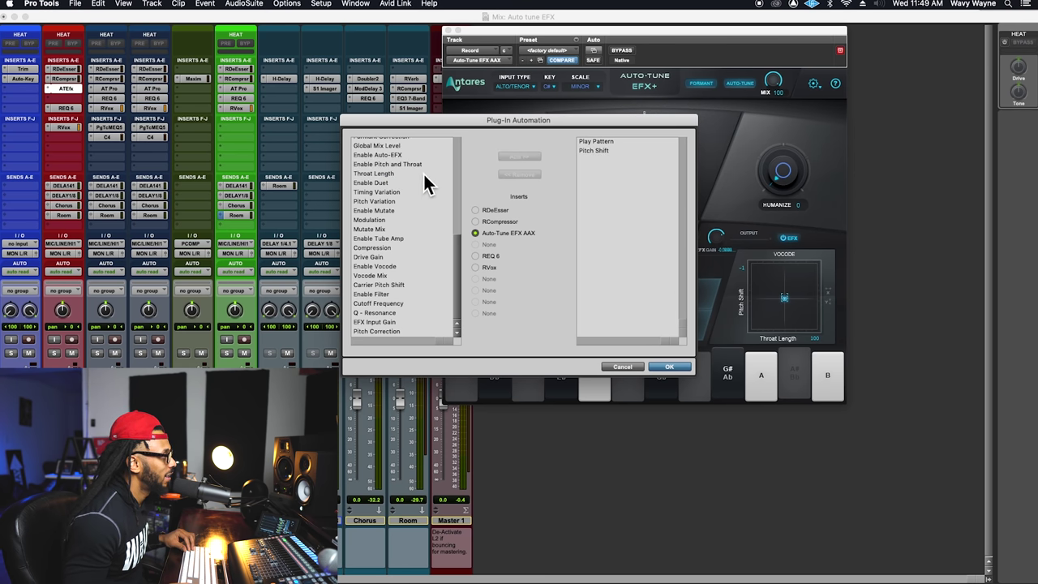
click(416, 174)
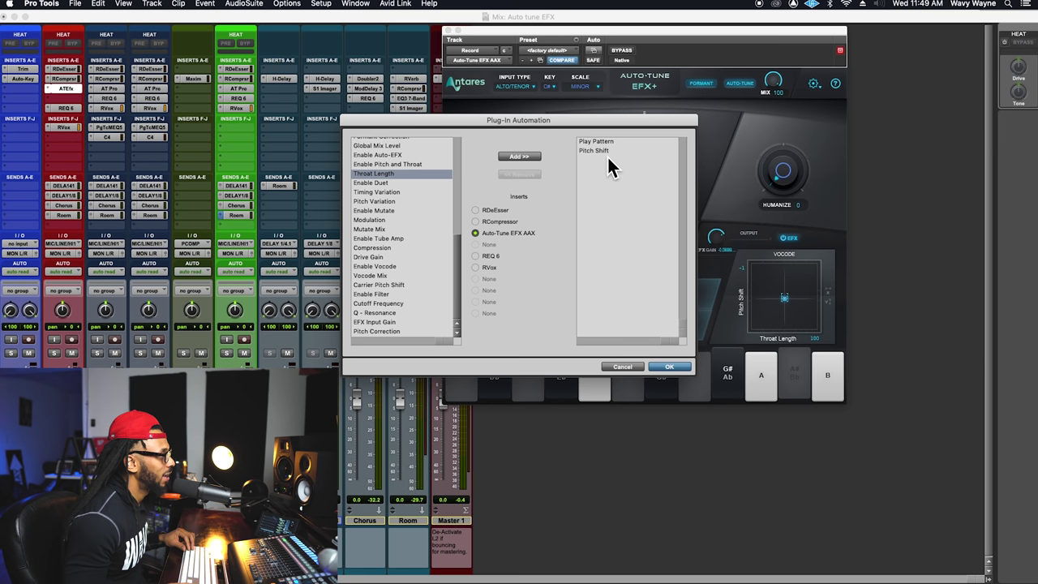
click(539, 157)
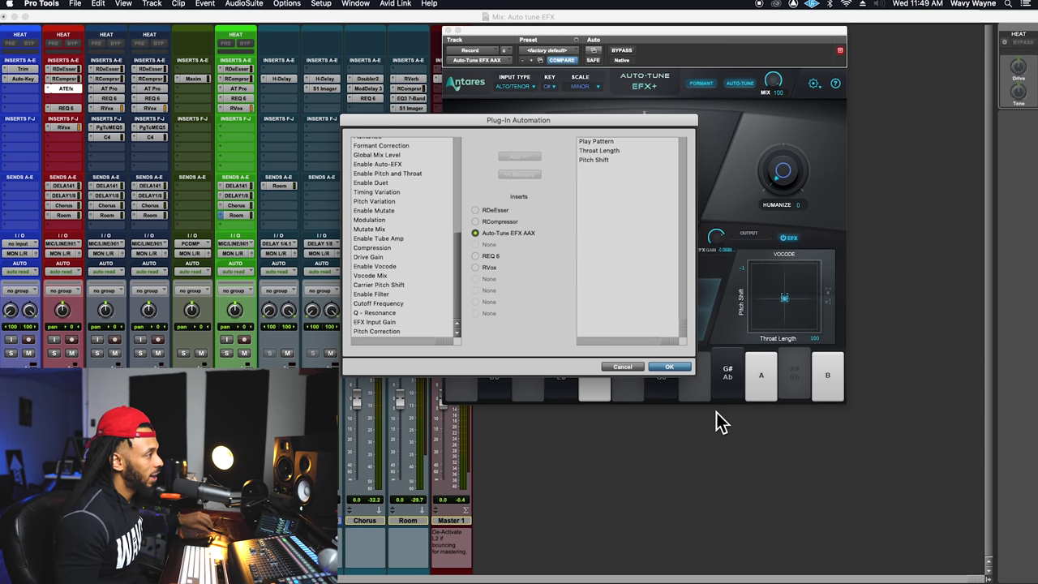
click(670, 367)
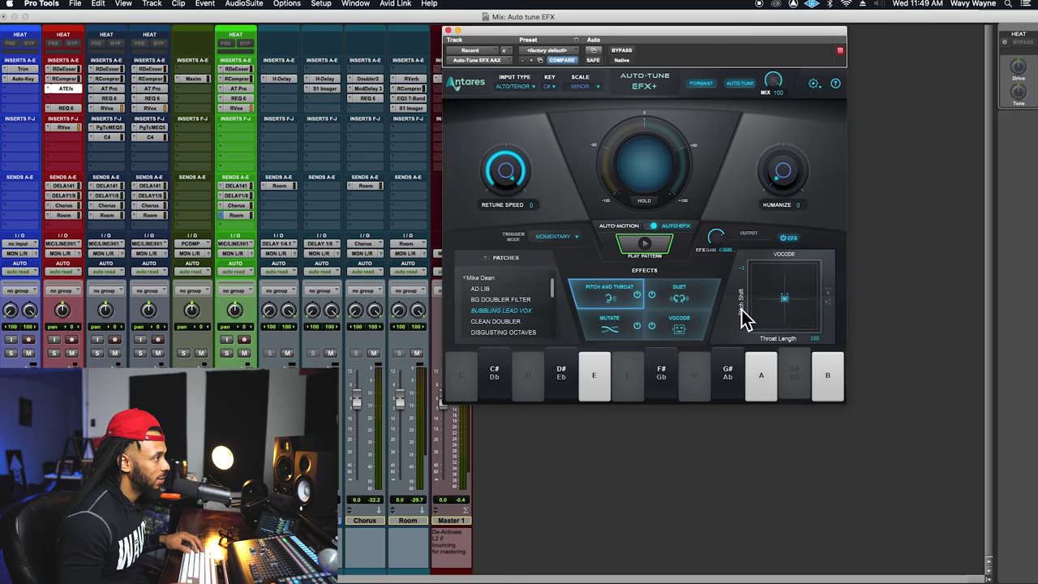
- Reopen Plug-In Automation to verify Play Pattern, Throat Length and Pitch Shift are listed
click(593, 50)
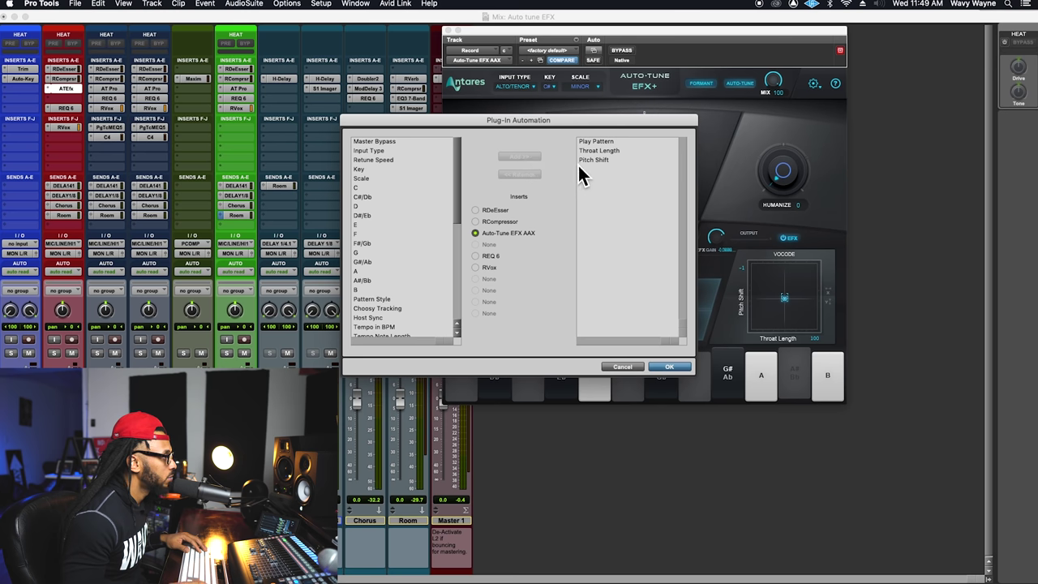
scroll(434, 227, down, 10)
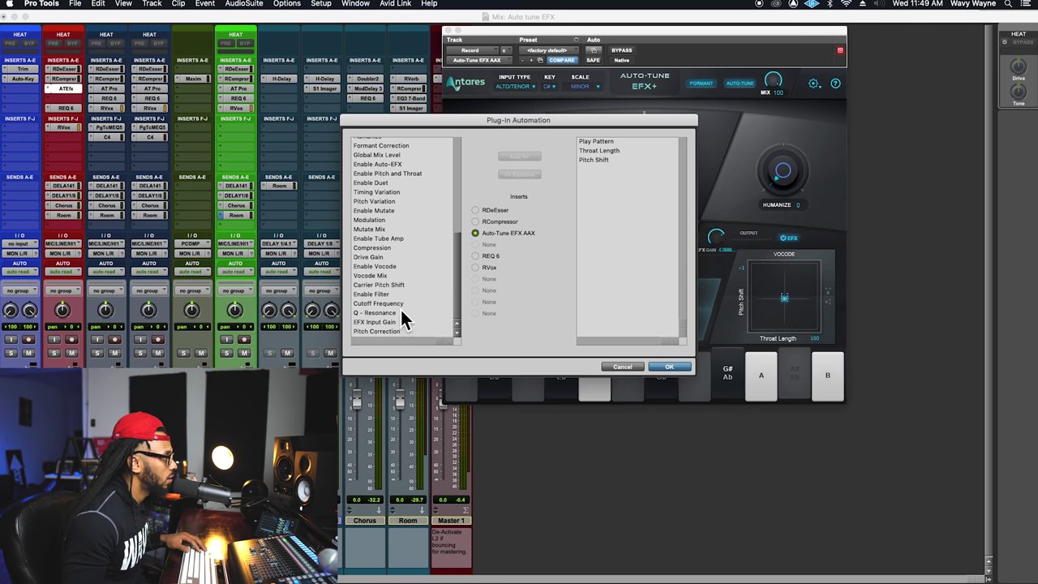
scroll(401, 311, up, 10)
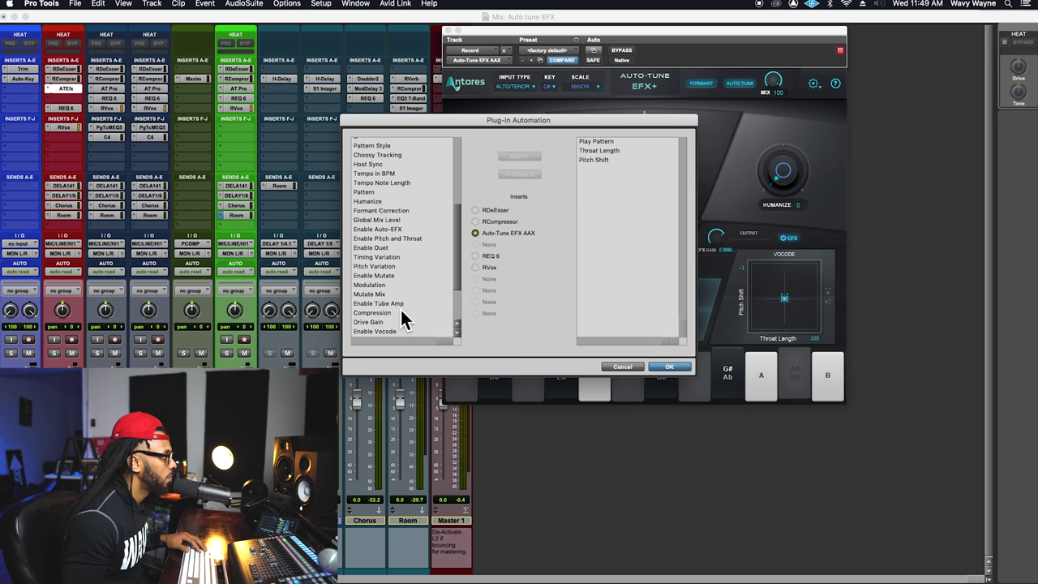
- Close the automation dialog and set the vocal track's automation mode to touch
click(618, 368)
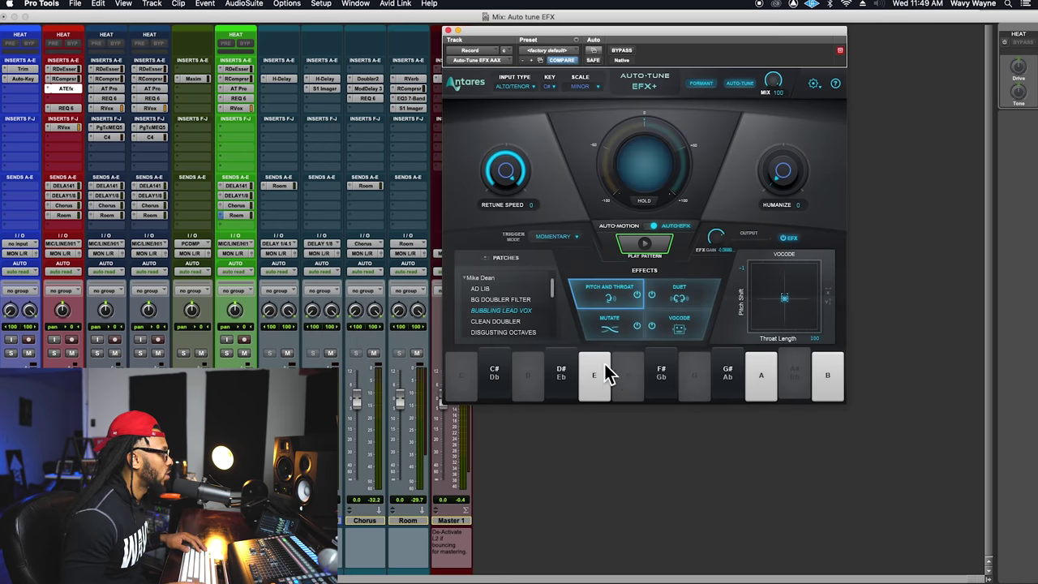
click(62, 272)
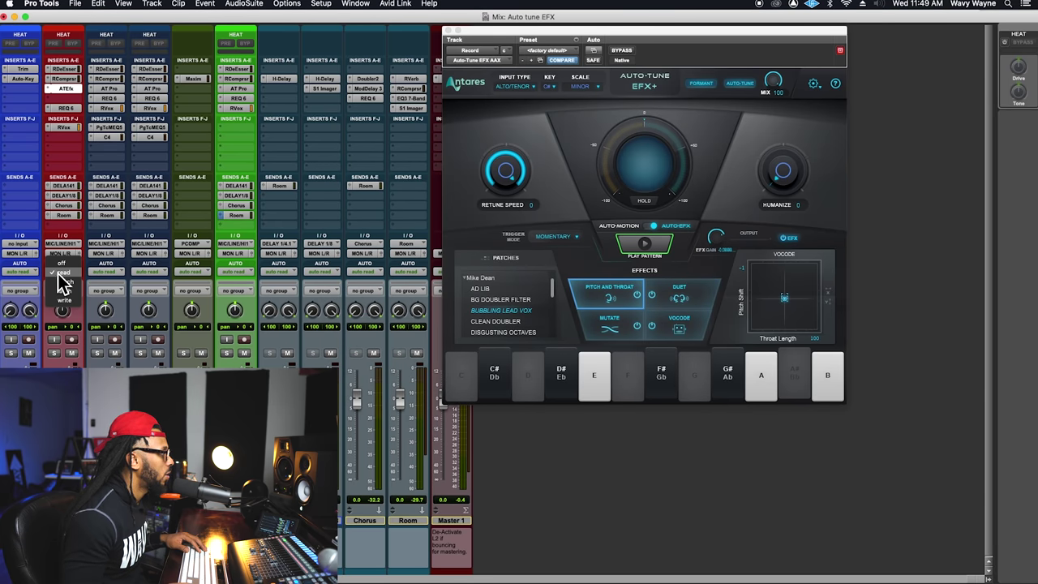
click(78, 284)
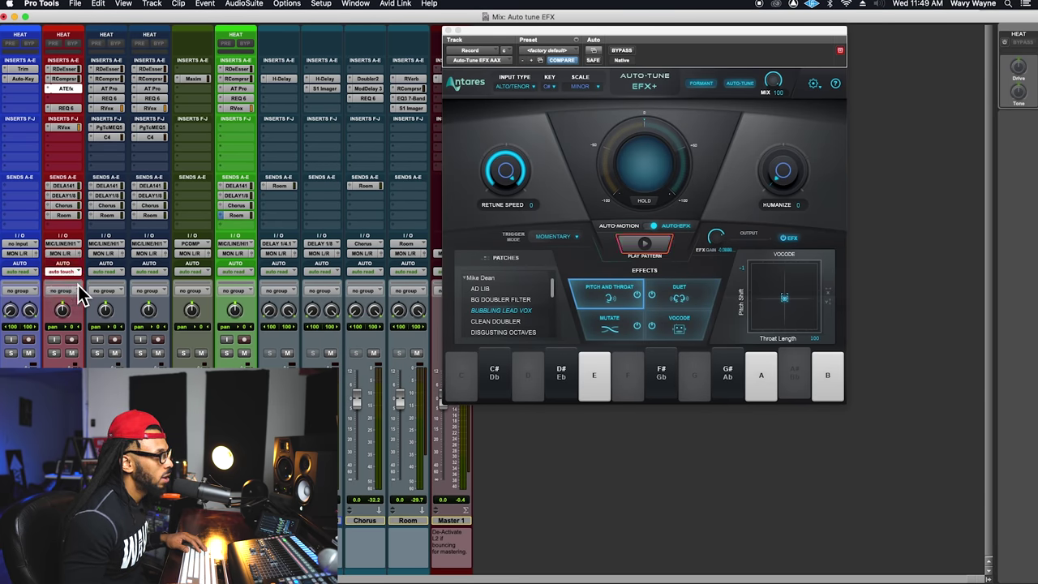
- Reopen the Auto-Tune EFX+ Plug-In Automation dialog, browse the list, then cancel
click(772, 350)
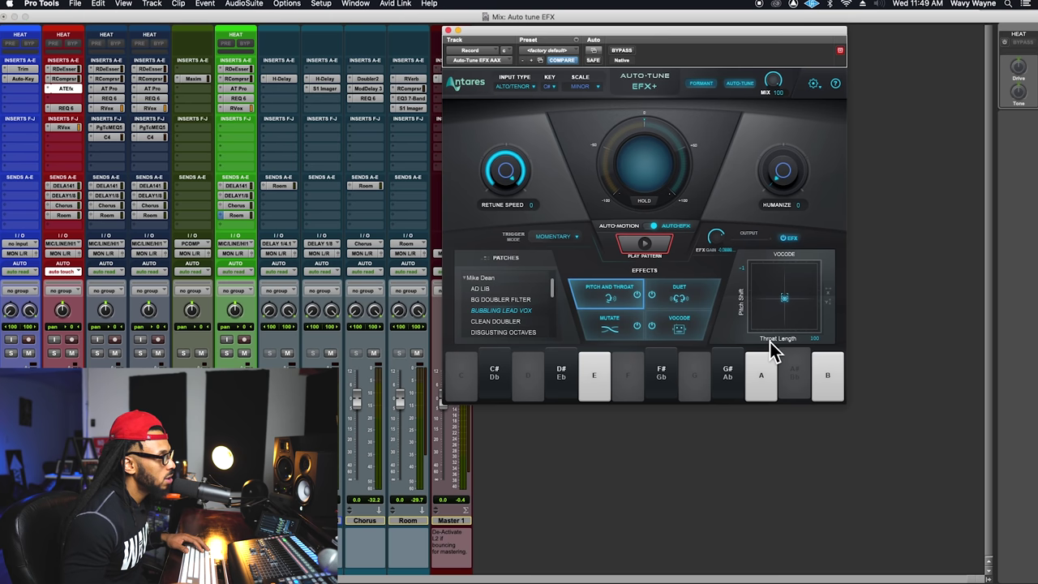
click(595, 52)
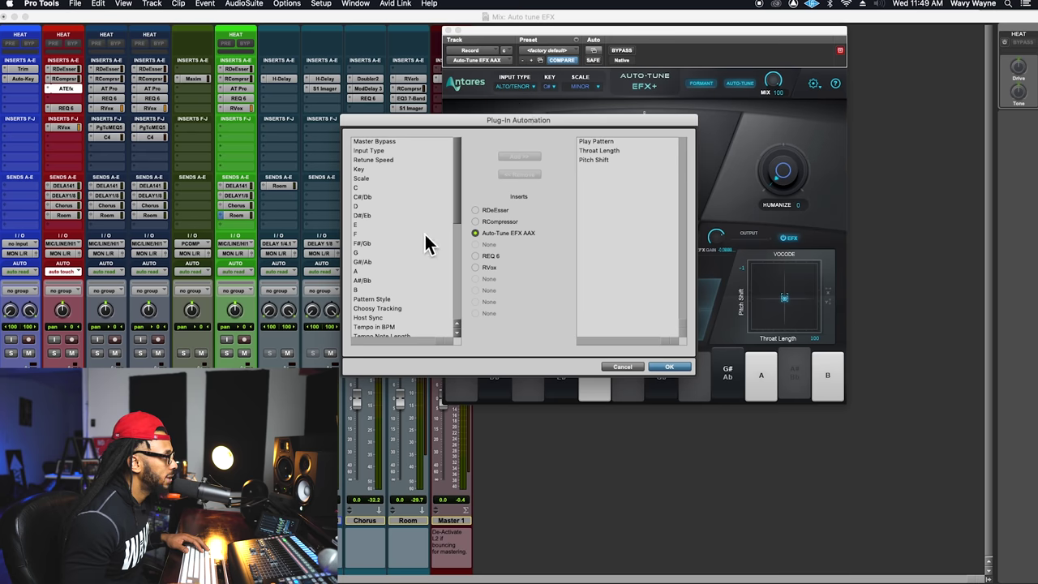
drag(460, 203, 465, 230)
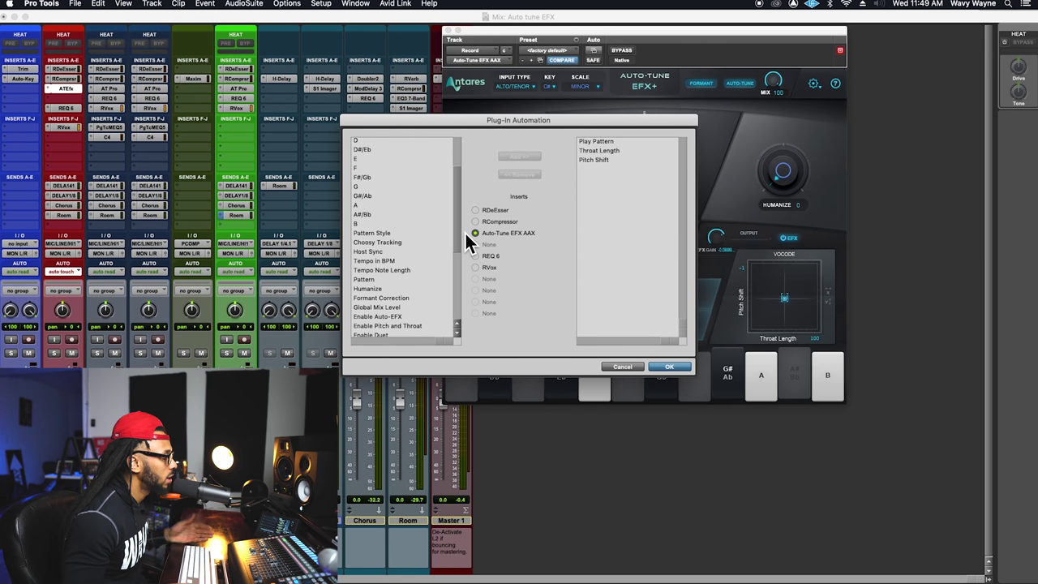
drag(464, 231, 466, 305)
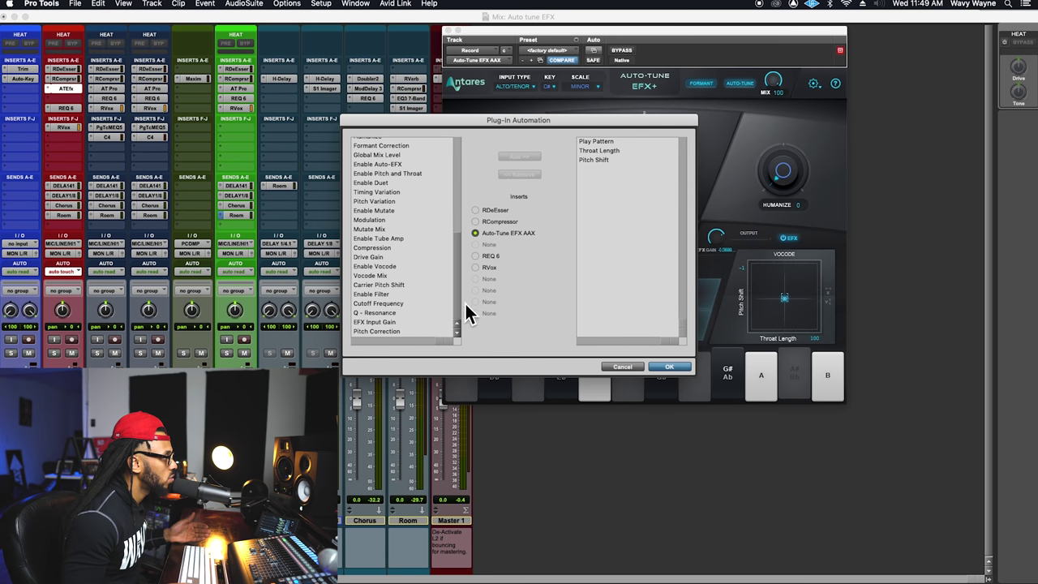
click(635, 371)
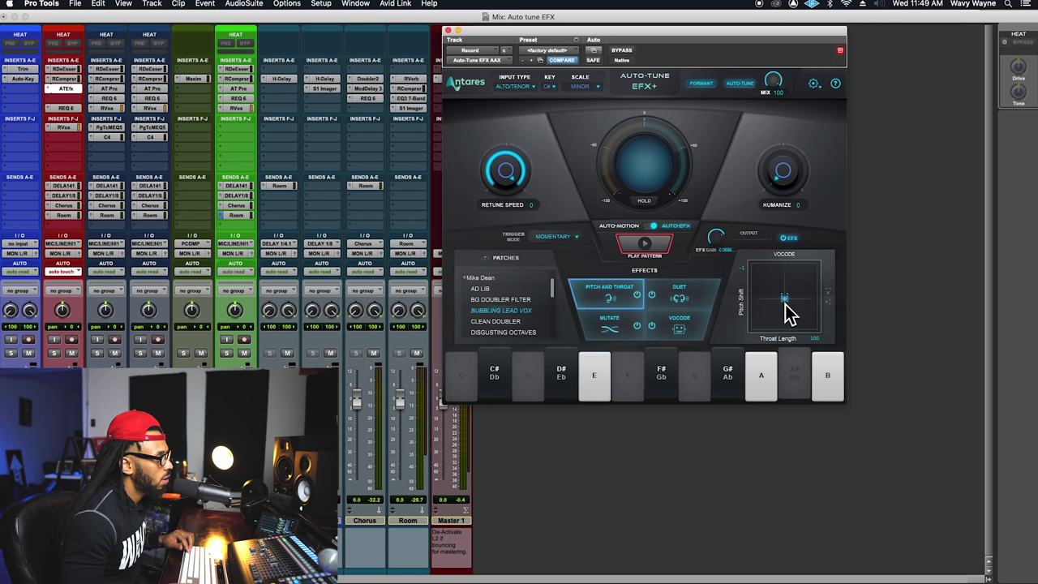
- During playback, drag the Vocode pad to write Pitch Shift -2 and Throat Length 93, then change automation mode
drag(785, 304, 787, 300)
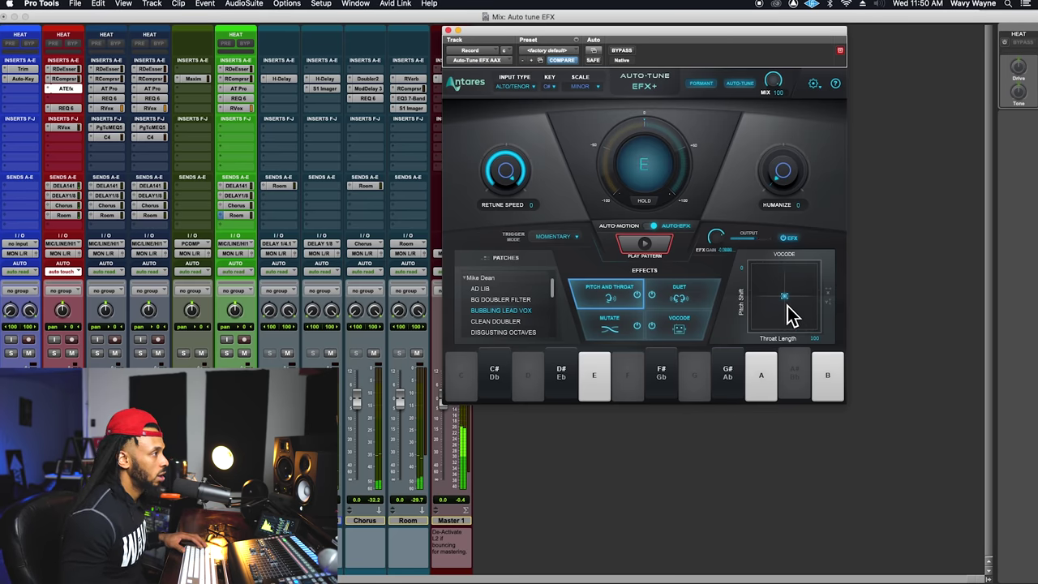
drag(788, 303, 785, 320)
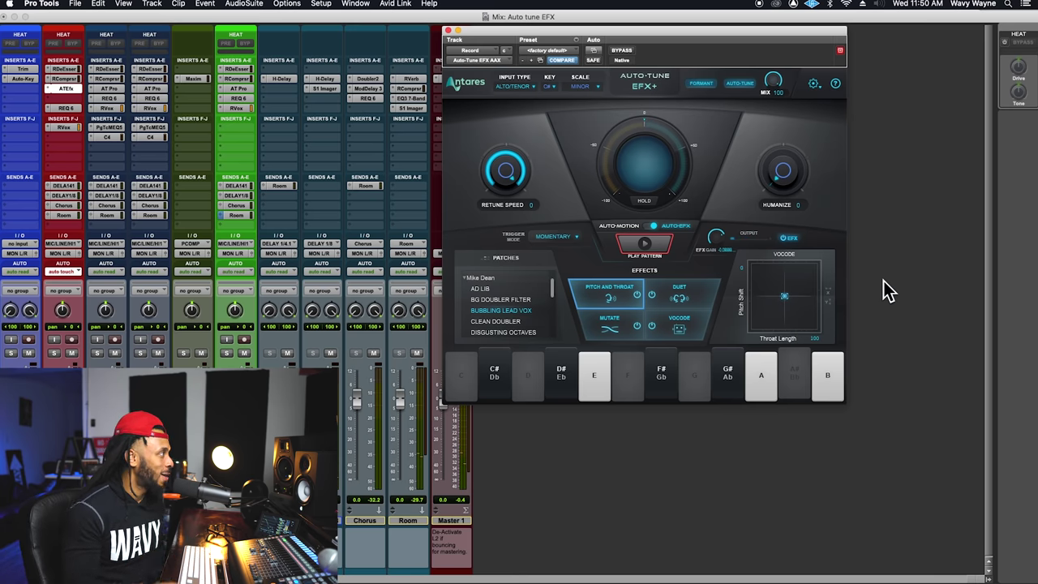
click(75, 278)
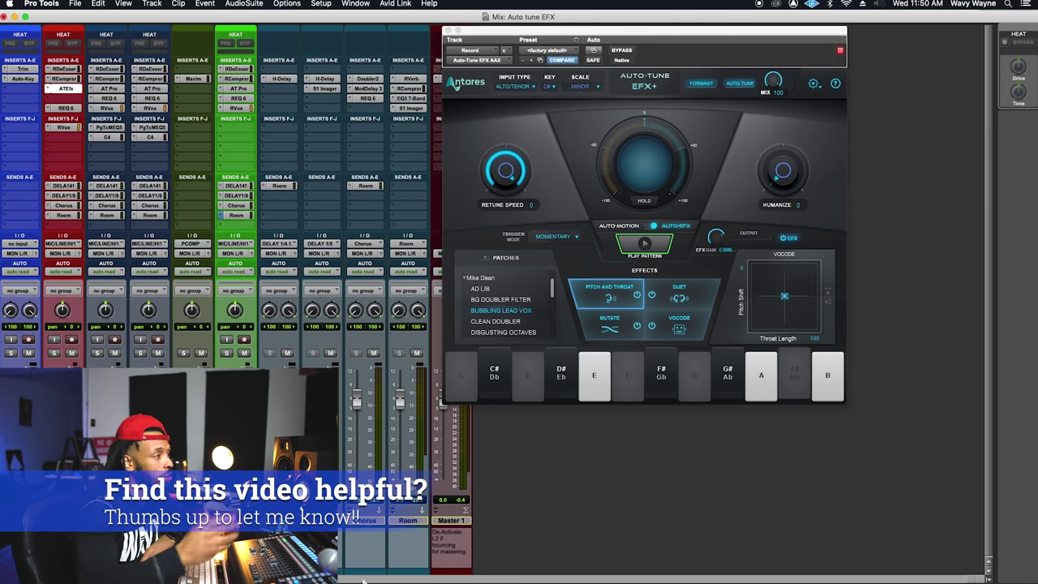
- Scroll the Patches list to the top and collapse the Mike Dean folder
drag(552, 289, 566, 347)
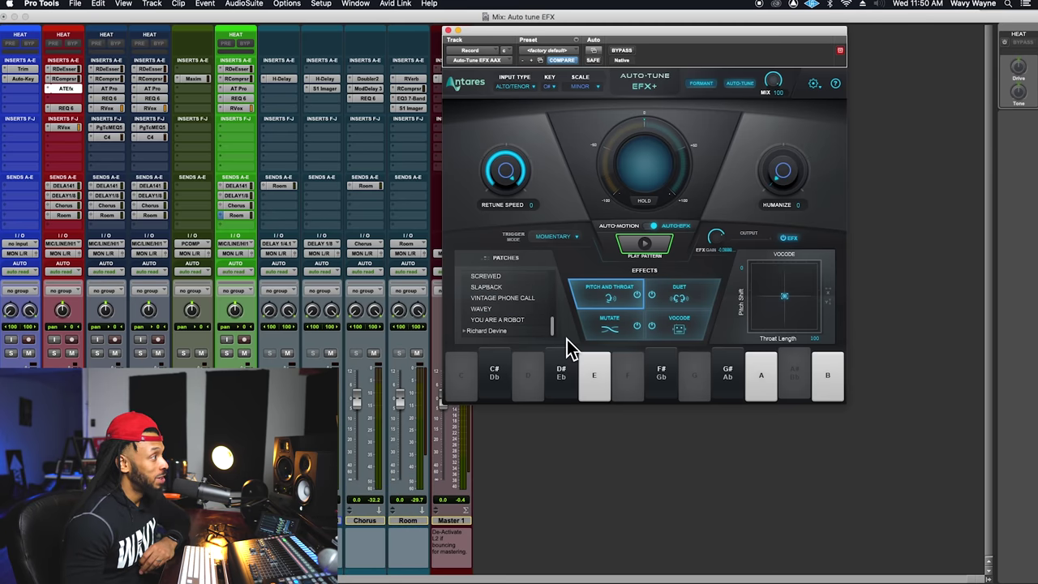
scroll(509, 318, up, 10)
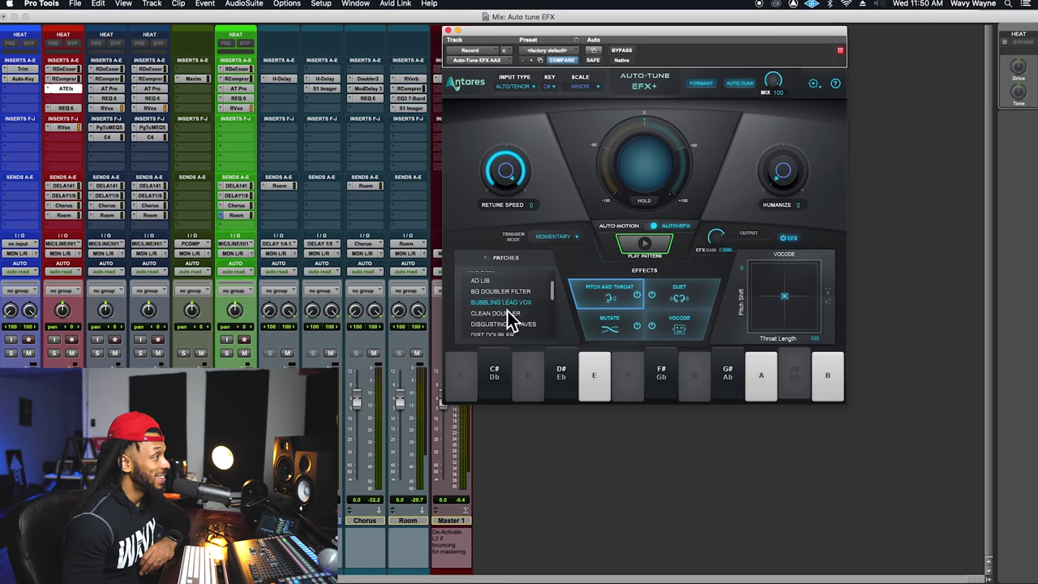
click(465, 300)
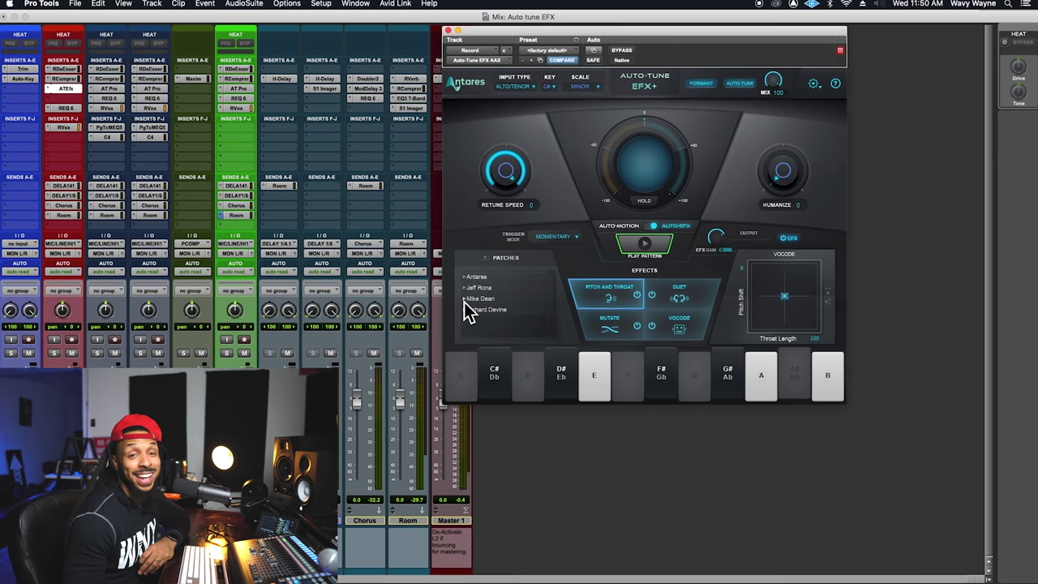